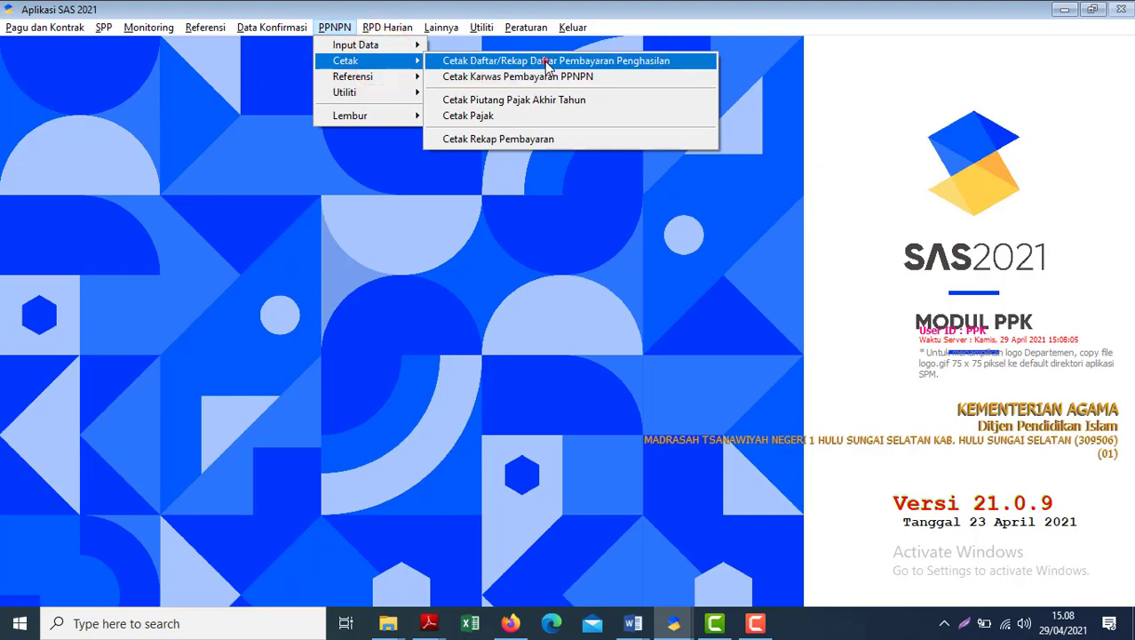
Step: Open the PPNPN income payment list printout and display the lists of satker 309506 for May 2021
{"action": "left_click", "coordinate": [542, 61]}
{"action": "key", "text": "Down"}
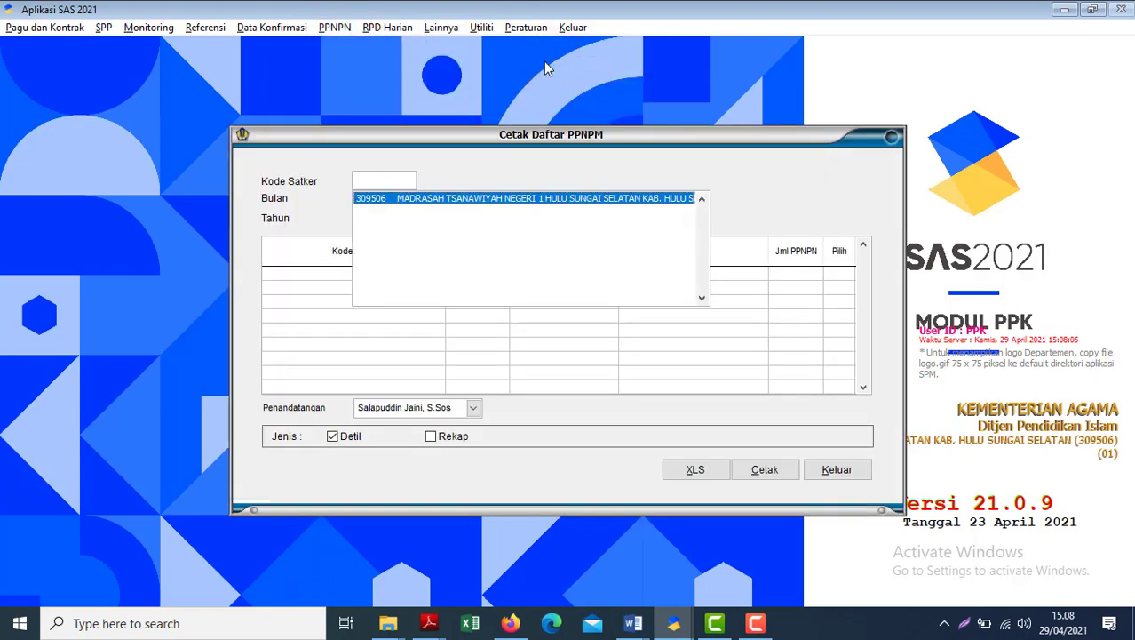
{"action": "key", "text": "Return"}
{"action": "key", "text": "Down"}
{"action": "key", "text": "Down"}
{"action": "key", "text": "Down"}
{"action": "key", "text": "Down"}
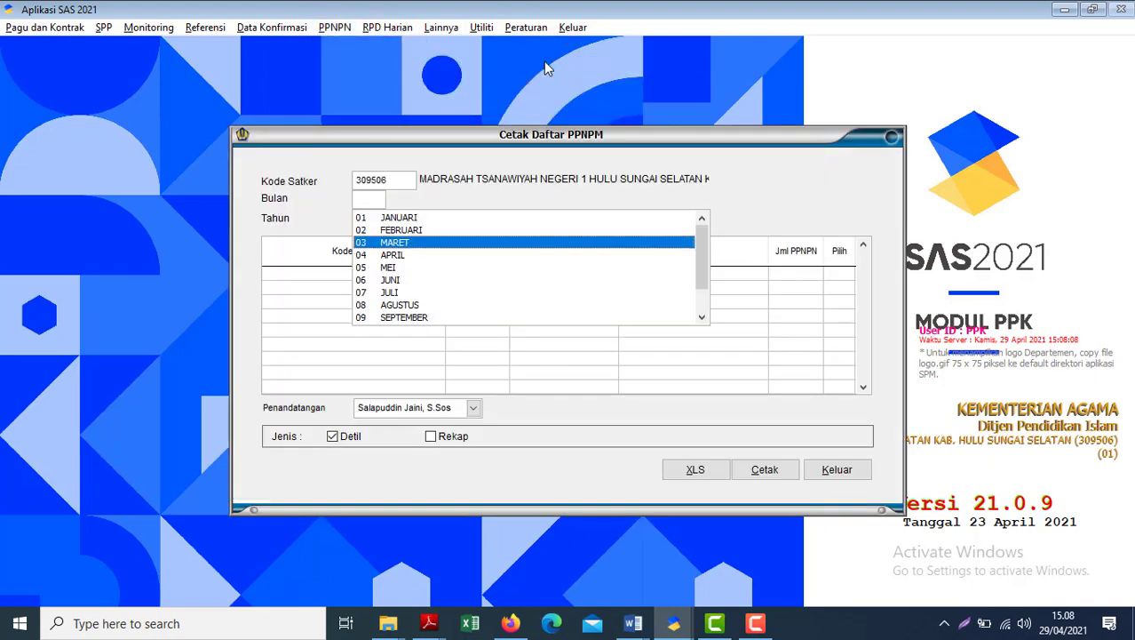
{"action": "key", "text": "Return"}
{"action": "left_click", "coordinate": [452, 220]}
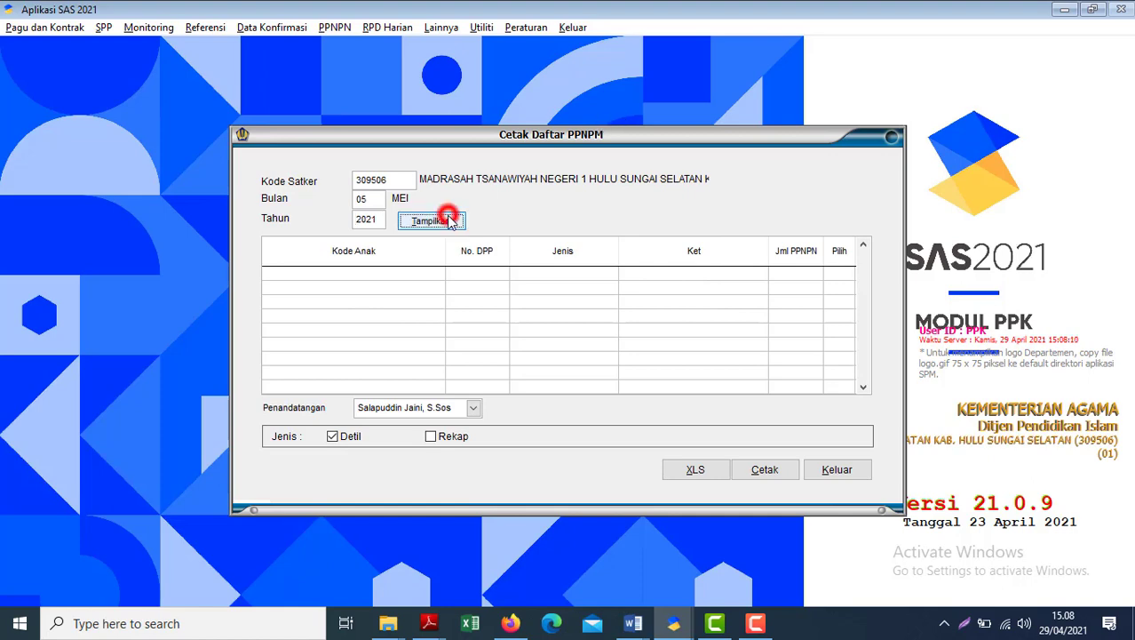
Step: Preview the detailed payment list of THR Honorer DPP 000013, and close the preview and the print form
{"action": "left_click", "coordinate": [832, 276]}
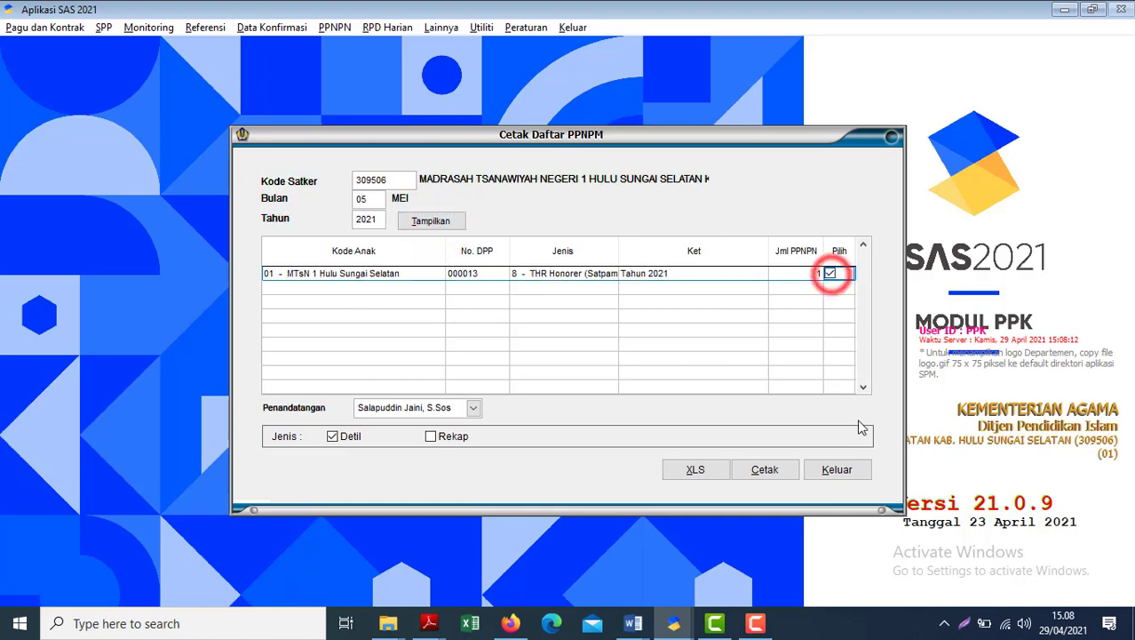
{"action": "left_click", "coordinate": [751, 476]}
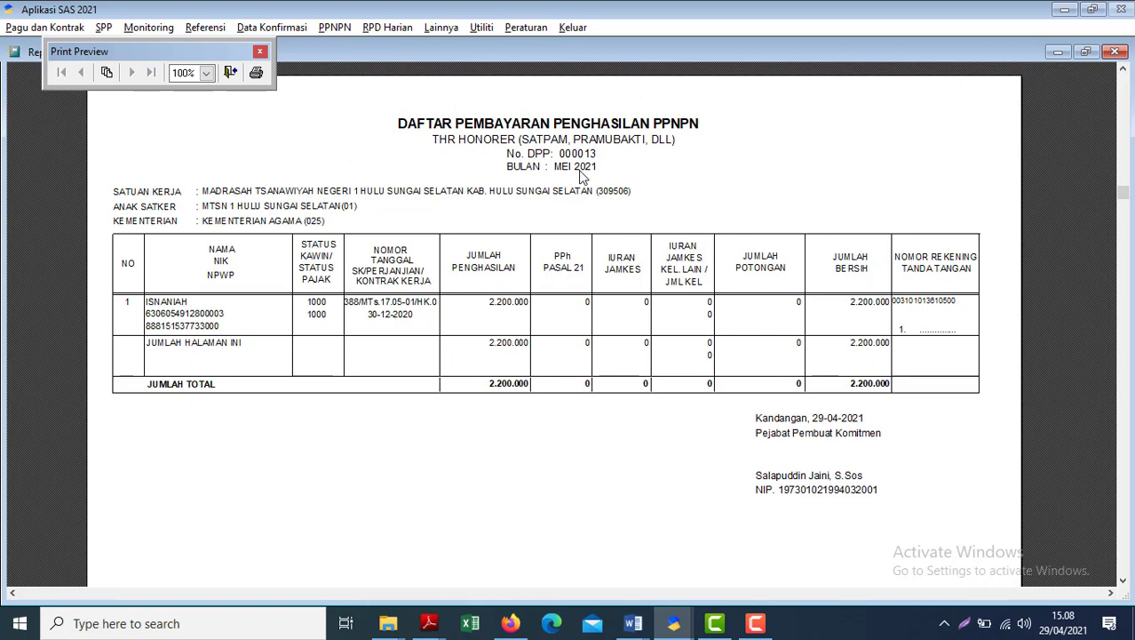
{"action": "key", "text": "Escape"}
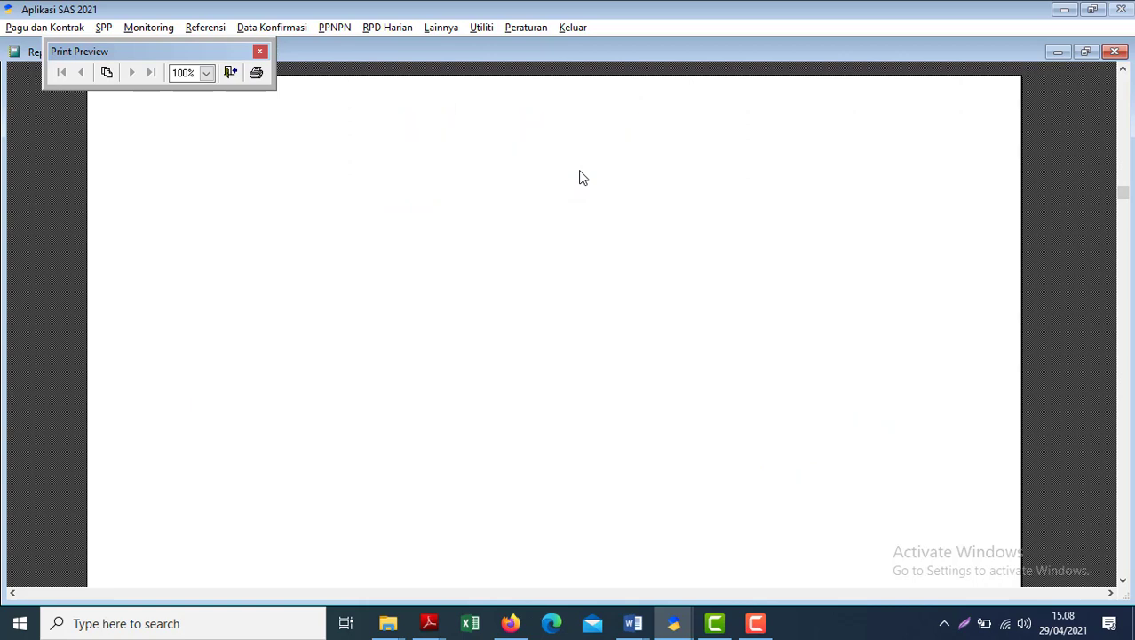
{"action": "left_click", "coordinate": [853, 471]}
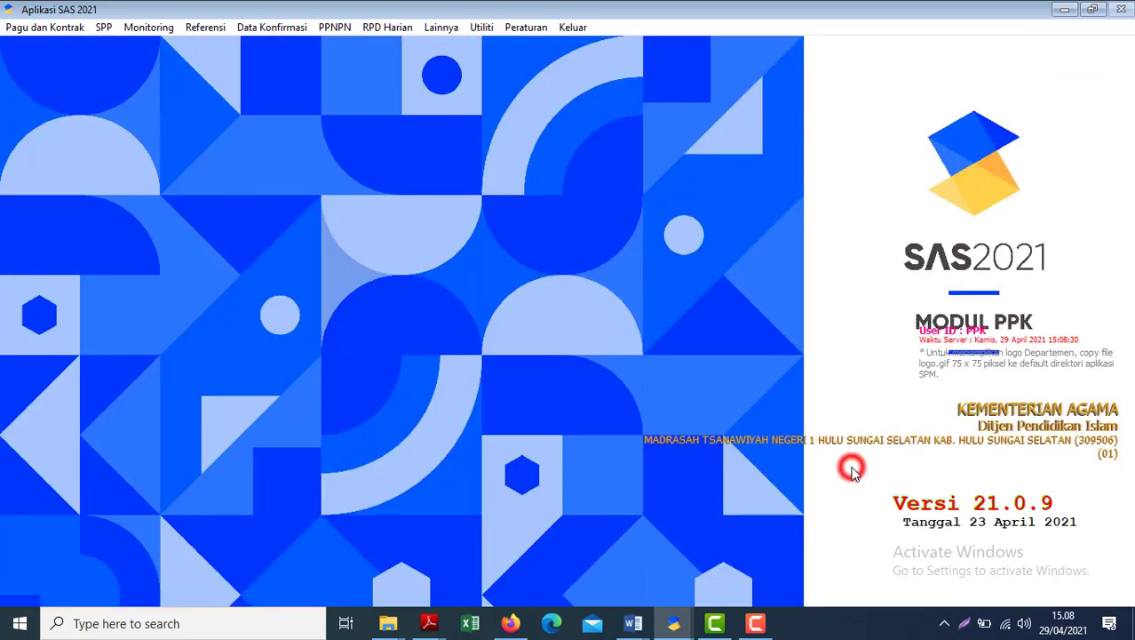
Step: Open the RUH SPP form for a payment request and browse the Jenis SPM choices
{"action": "left_click", "coordinate": [102, 27]}
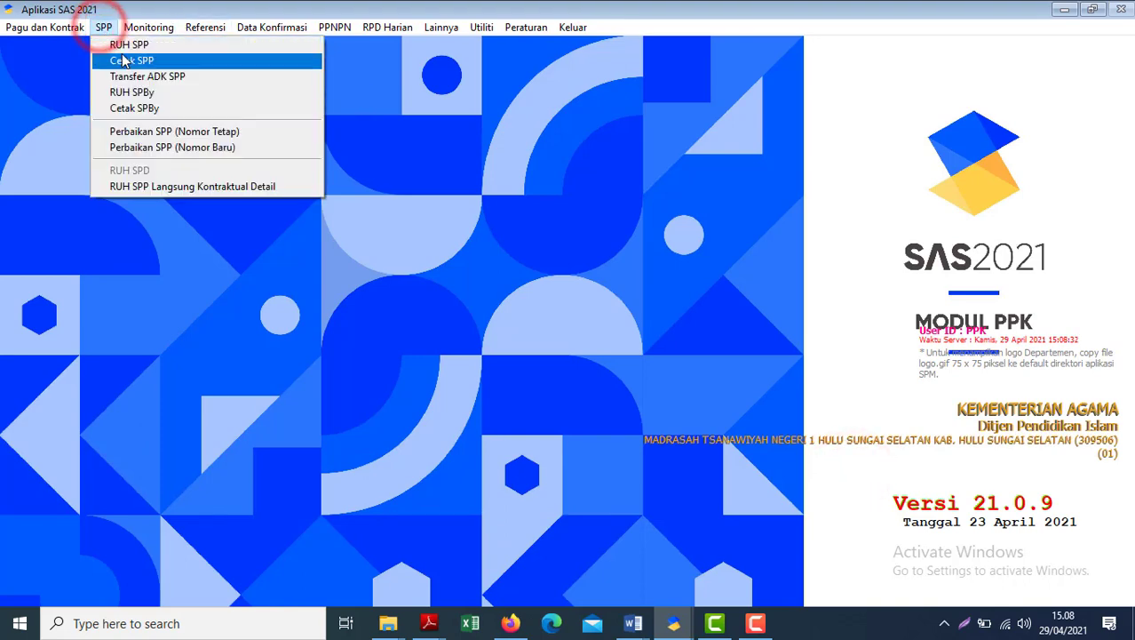
{"action": "left_click", "coordinate": [120, 43]}
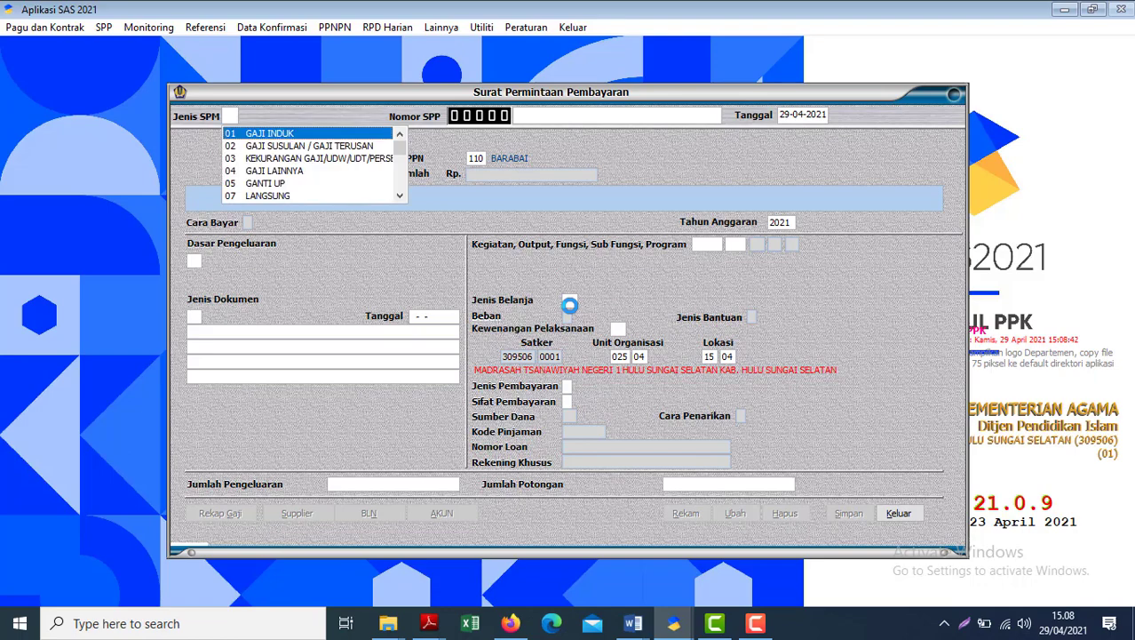
{"action": "key", "text": "Down"}
{"action": "key", "text": "Down"}
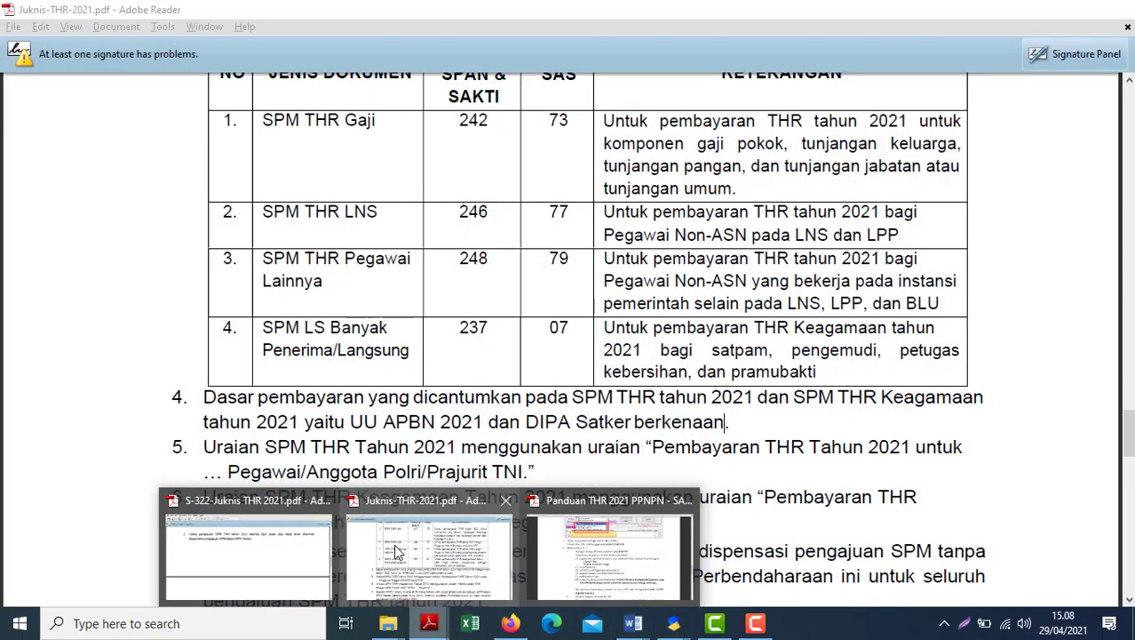
Step: Switch to Juknis-THR-2021.pdf in Adobe Reader and check the SPM codes for THR Keagamaan of satpam, pengemudi and pramubakti
{"action": "left_click", "coordinate": [395, 543]}
{"action": "left_click", "coordinate": [457, 356]}
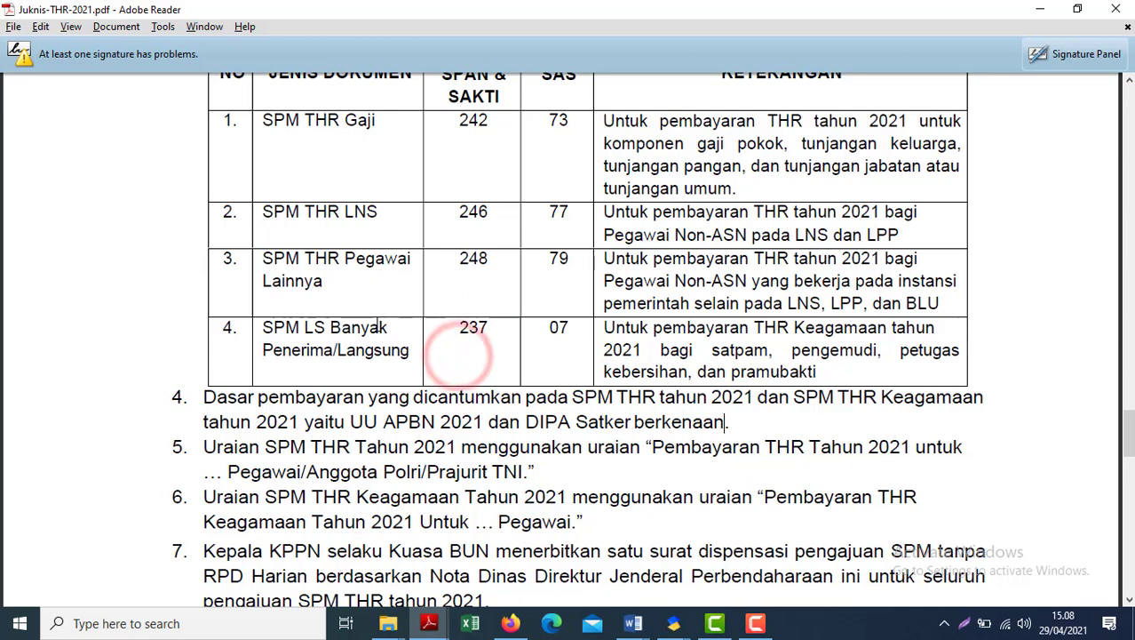
{"action": "left_click", "coordinate": [820, 346]}
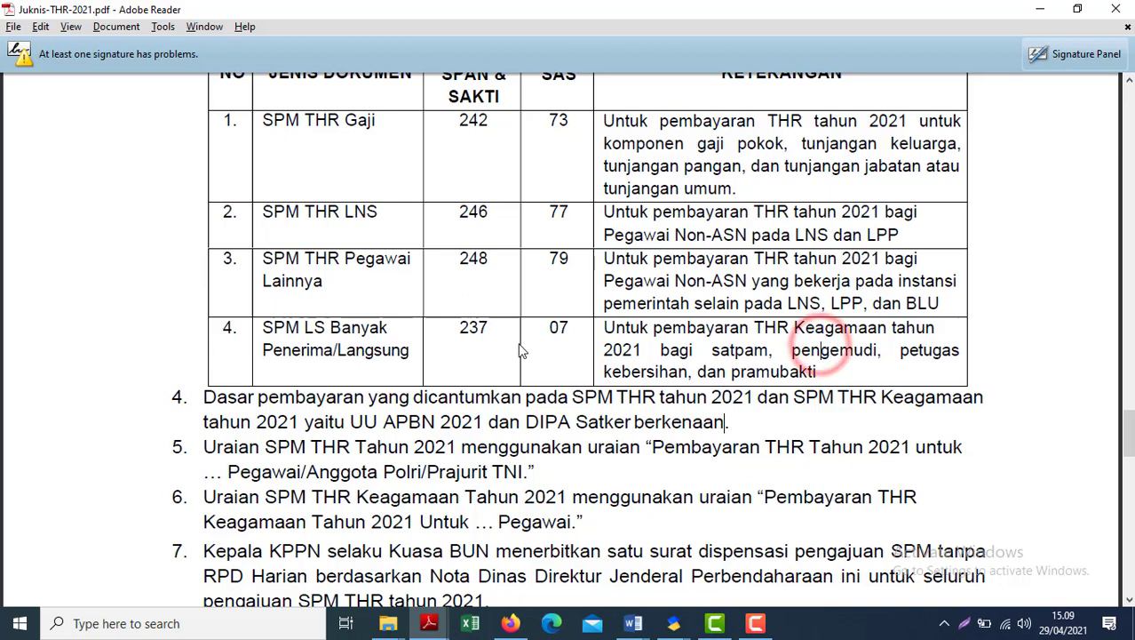
{"action": "left_click", "coordinate": [554, 342]}
{"action": "left_click", "coordinate": [485, 332]}
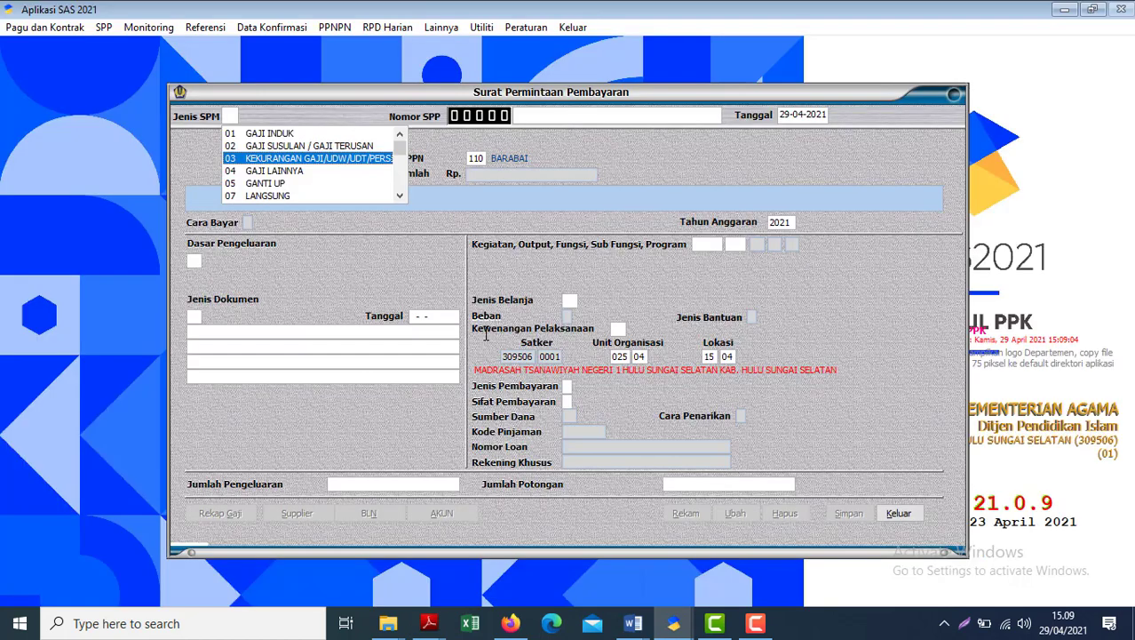
Step: Set the payment request's Jenis SPM to 07 Langsung
{"action": "key", "text": "Down"}
{"action": "key", "text": "Down"}
{"action": "key", "text": "Down"}
{"action": "key", "text": "Return"}
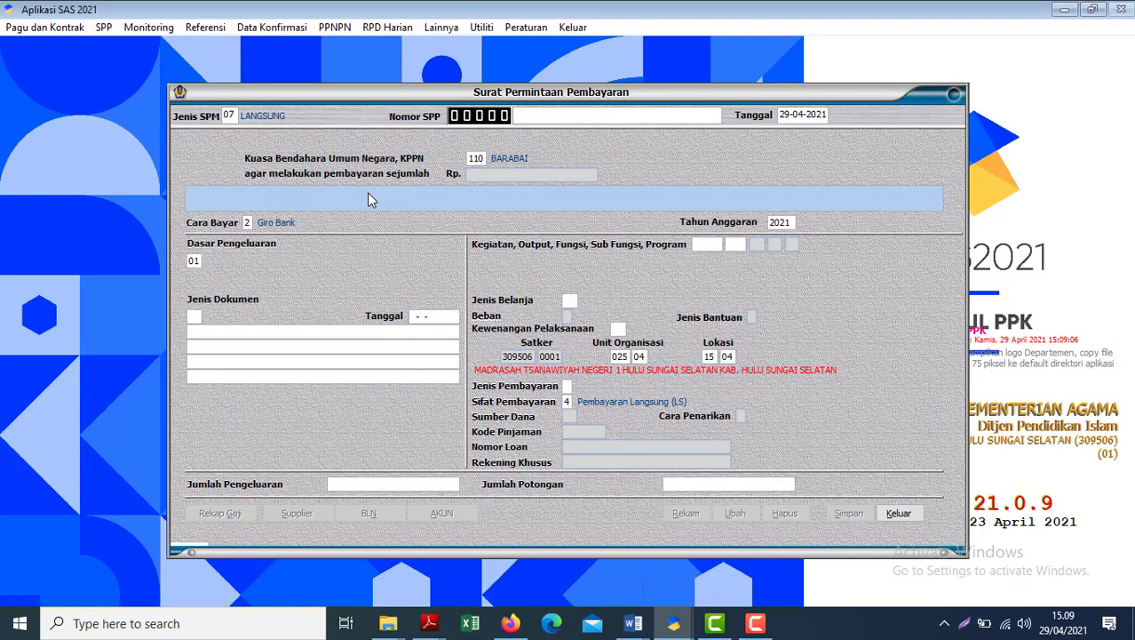
Step: Date the payment request 03-05-2021 and mark it as Non Kontraktual
{"action": "left_click", "coordinate": [781, 115]}
{"action": "type", "text": "03"}
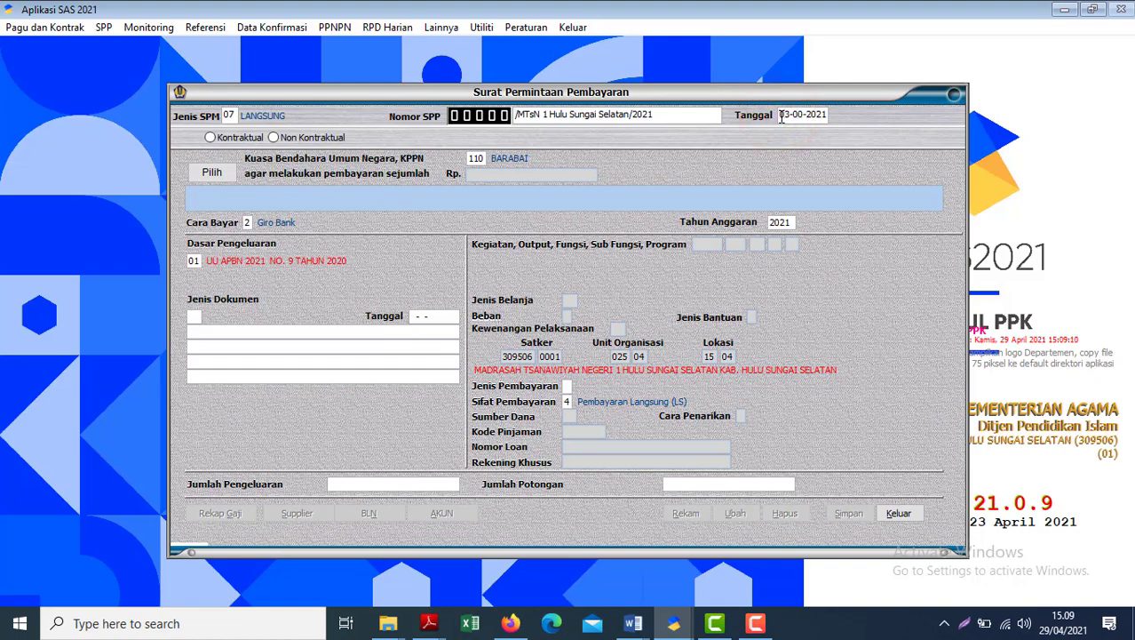
{"action": "left_click", "coordinate": [291, 139]}
Step: Open the budget line selection and load the PPNPN nominative list 000013 of 03-05-2021 into it
{"action": "left_click", "coordinate": [218, 172]}
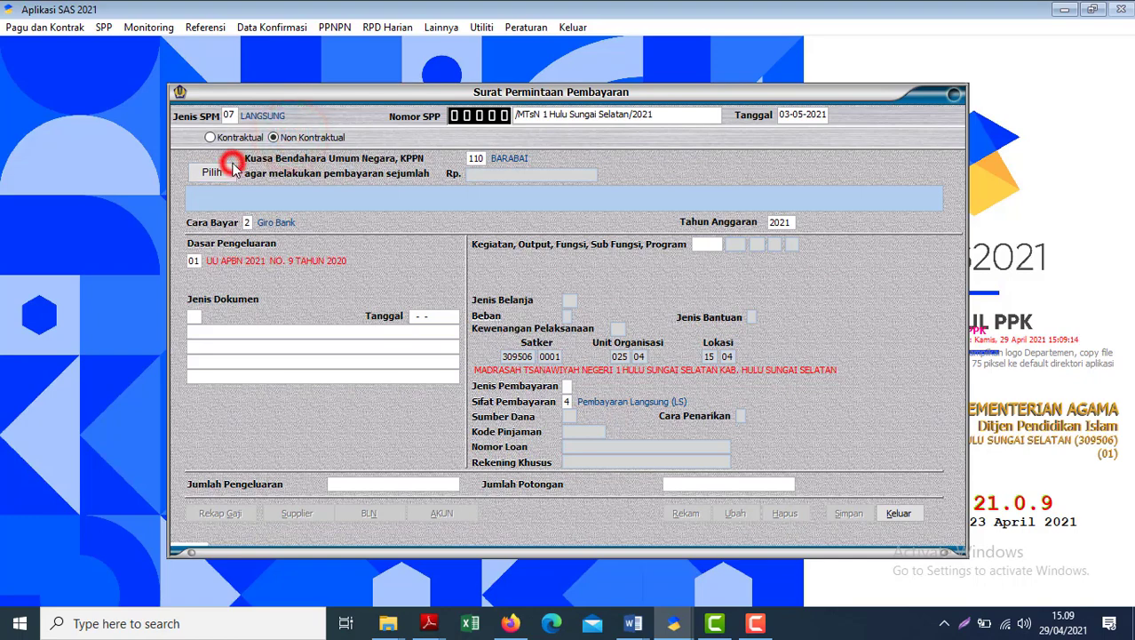
{"action": "left_click", "coordinate": [663, 483]}
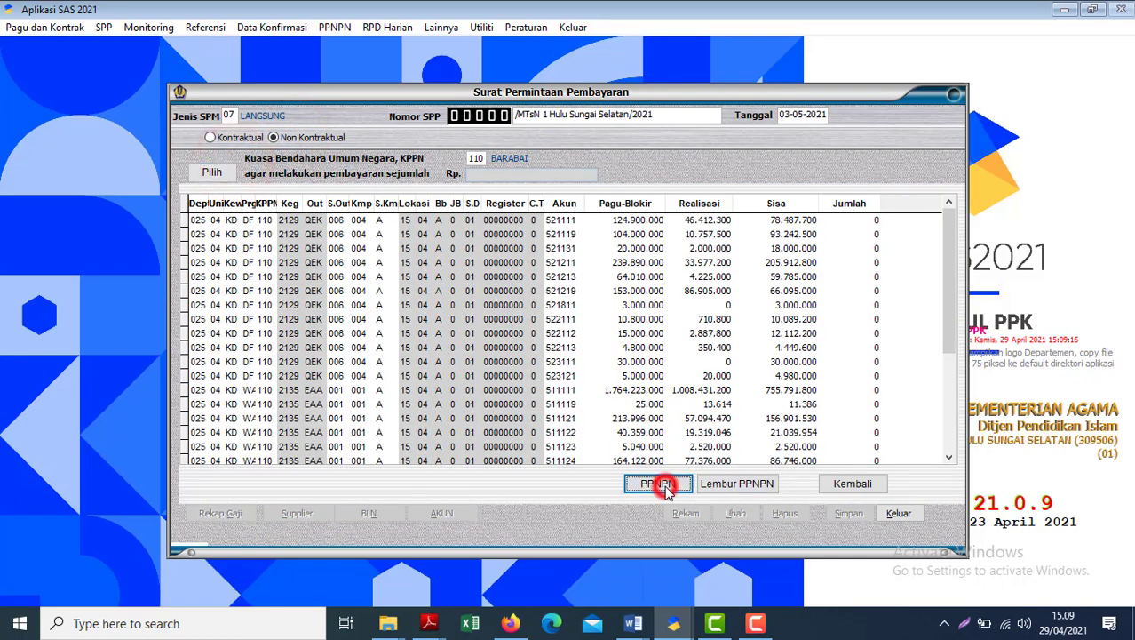
{"action": "left_click", "coordinate": [535, 255]}
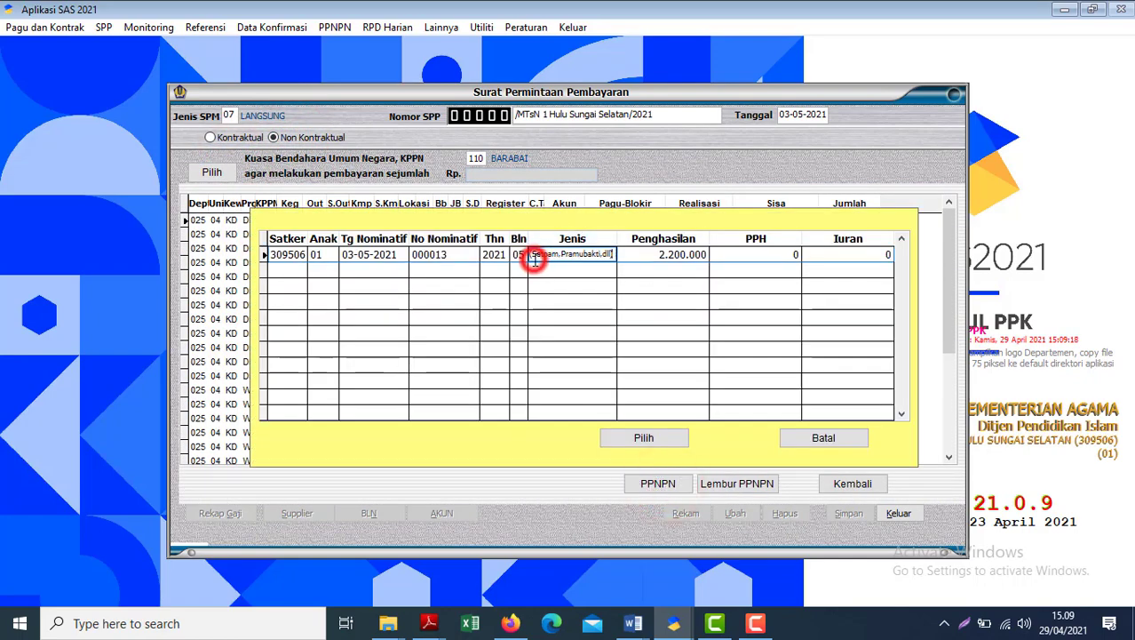
{"action": "left_click", "coordinate": [655, 435]}
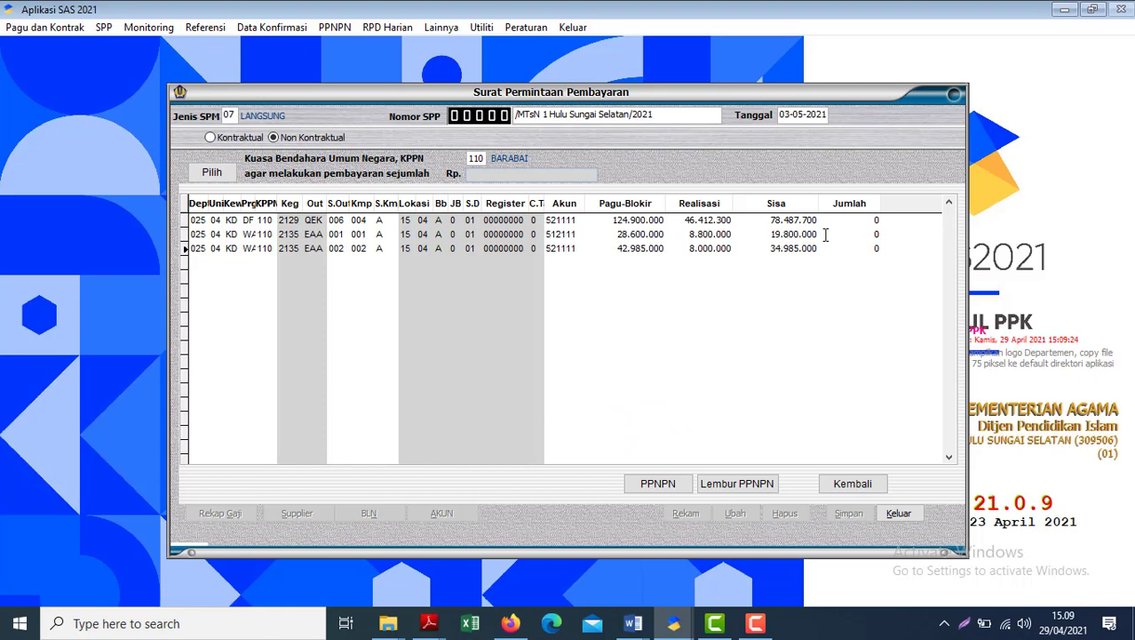
Step: Try to enter 22000000 as the Jumlah of budget account 512111
{"action": "left_click", "coordinate": [826, 234]}
{"action": "type", "text": "2."}
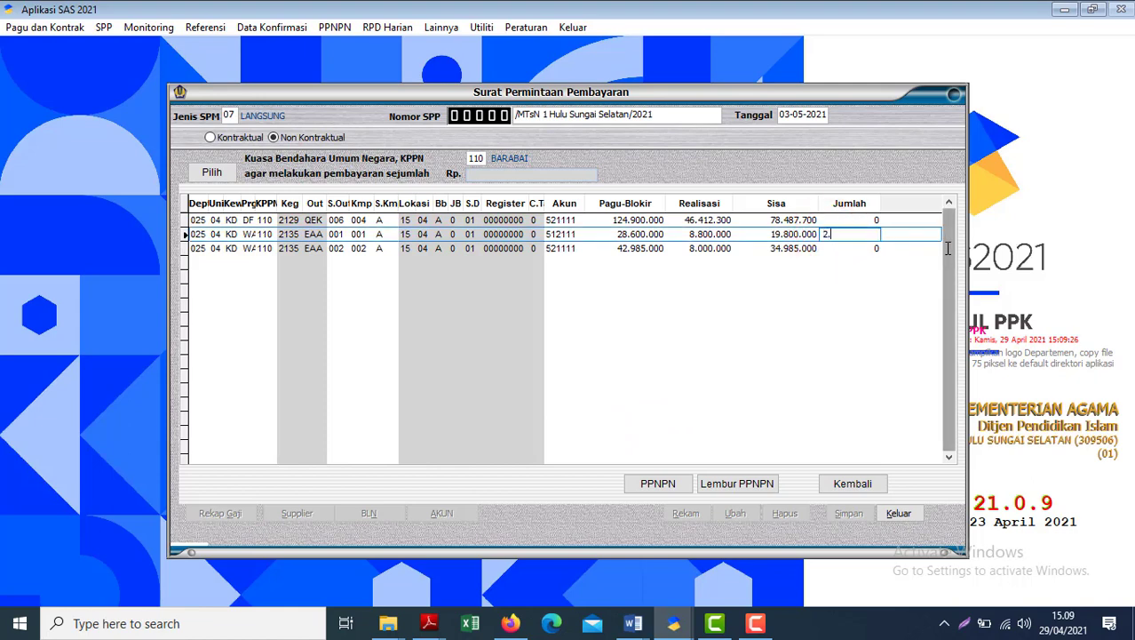
{"action": "type", "text": "220000"}
{"action": "key", "text": "Return"}
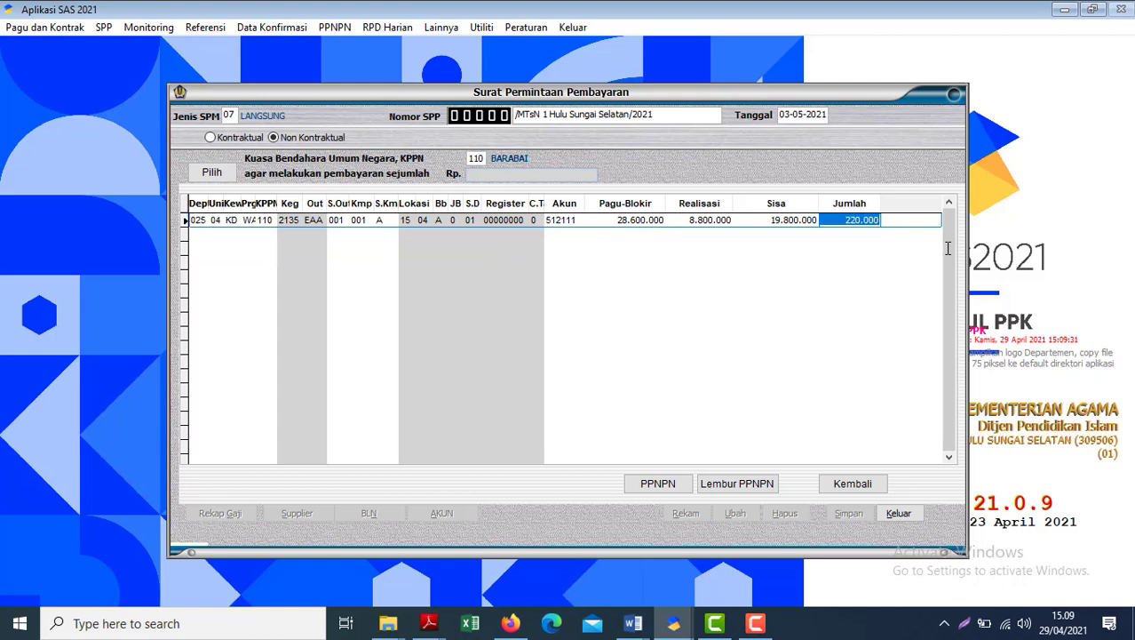
{"action": "type", "text": "22000000"}
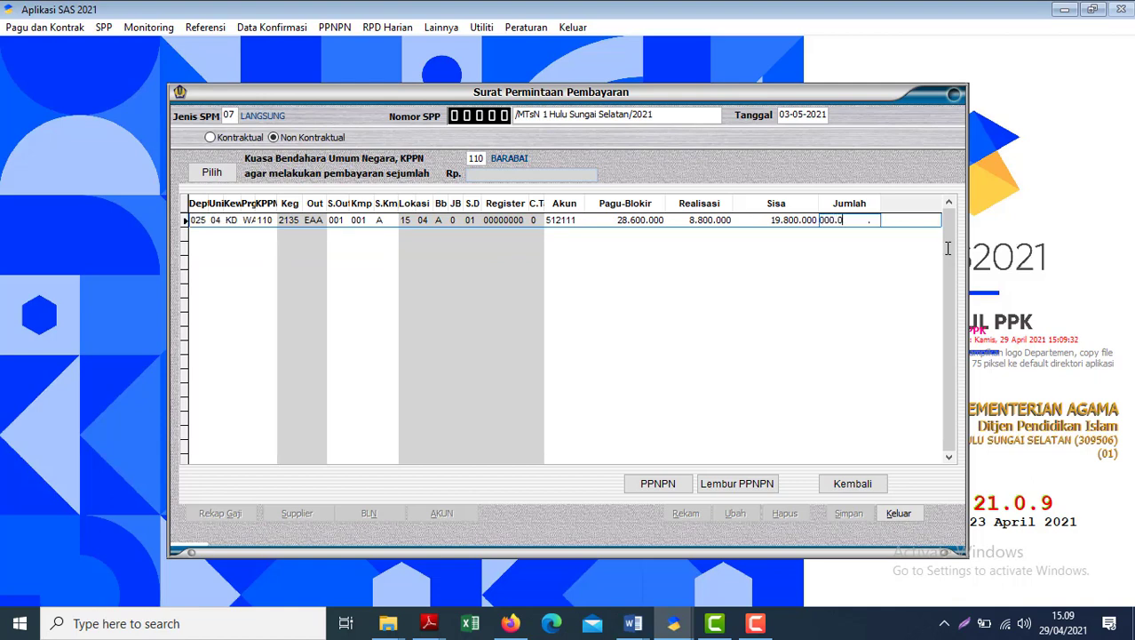
{"action": "key", "text": "Return"}
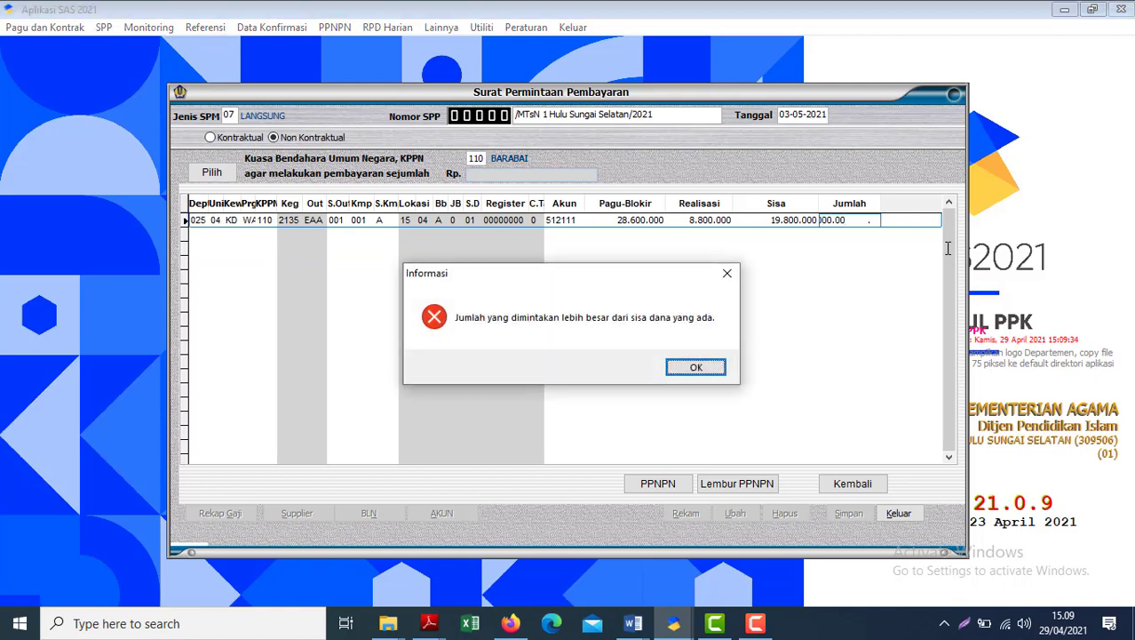
{"action": "left_click", "coordinate": [696, 367]}
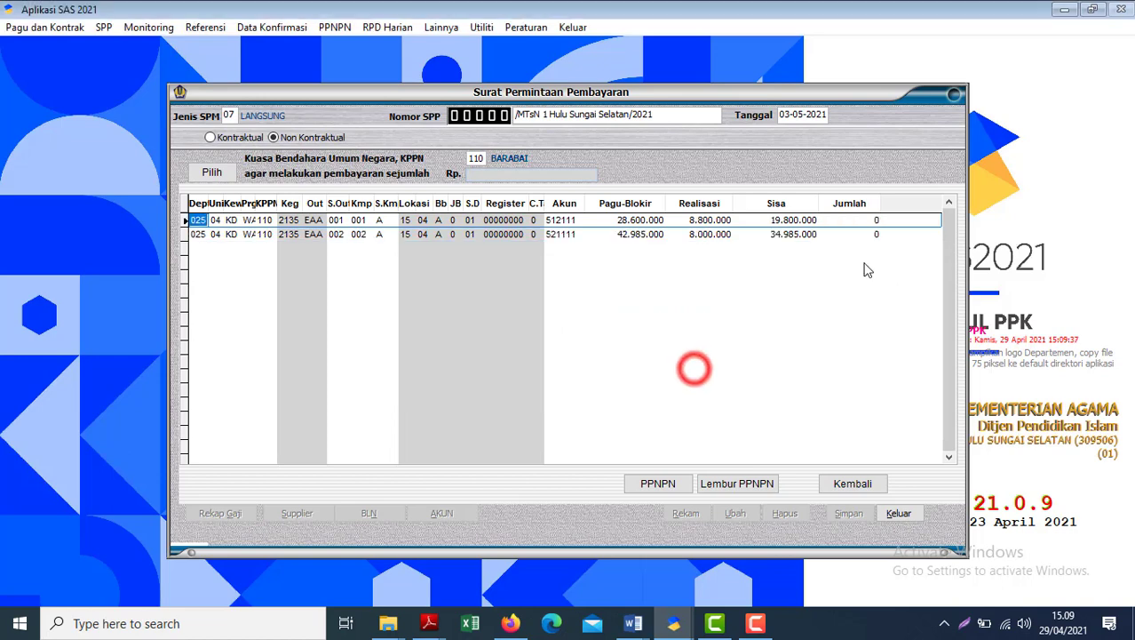
Step: Set the Jumlah of budget account 512111 to 2.200.000 and return to the payment request
{"action": "left_click", "coordinate": [824, 223]}
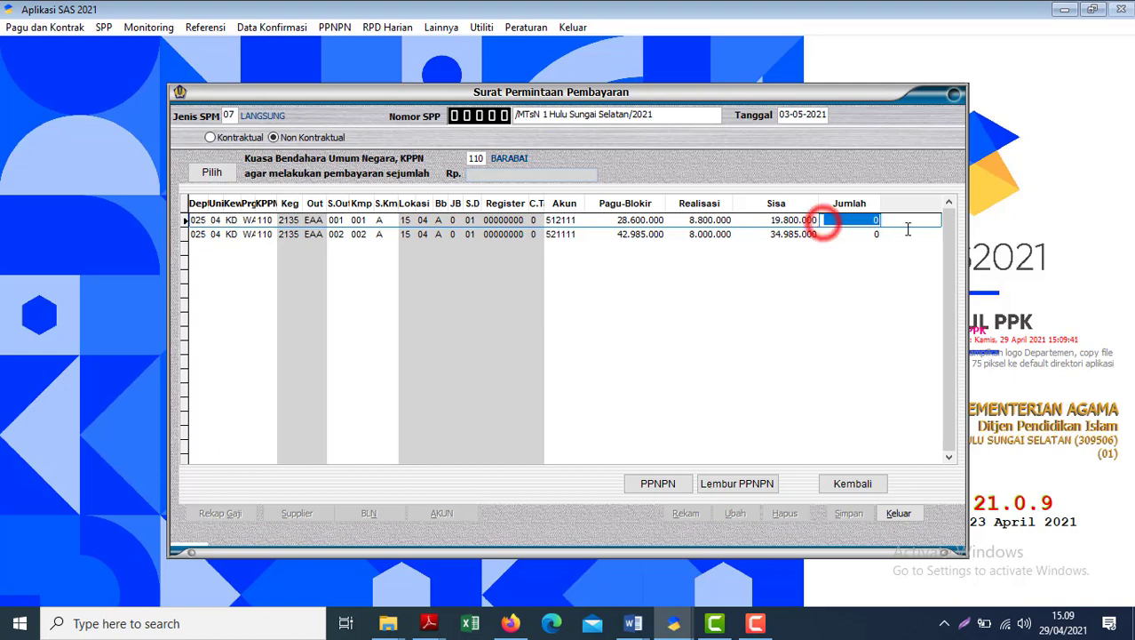
{"action": "type", "text": "200000"}
{"action": "key", "text": "Return"}
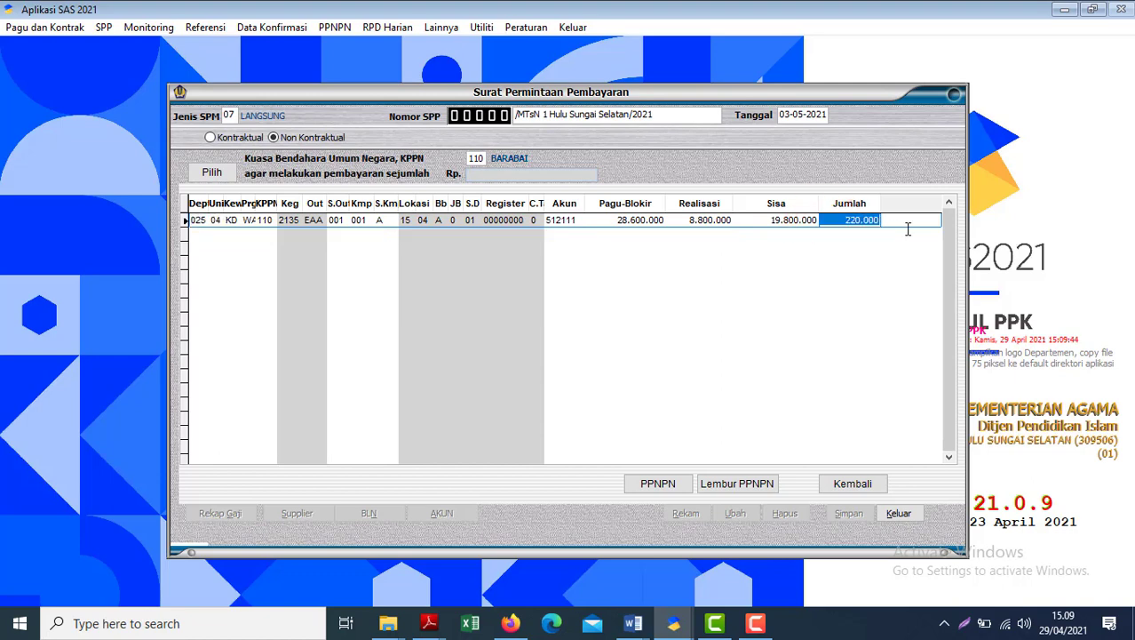
{"action": "type", "text": "2"}
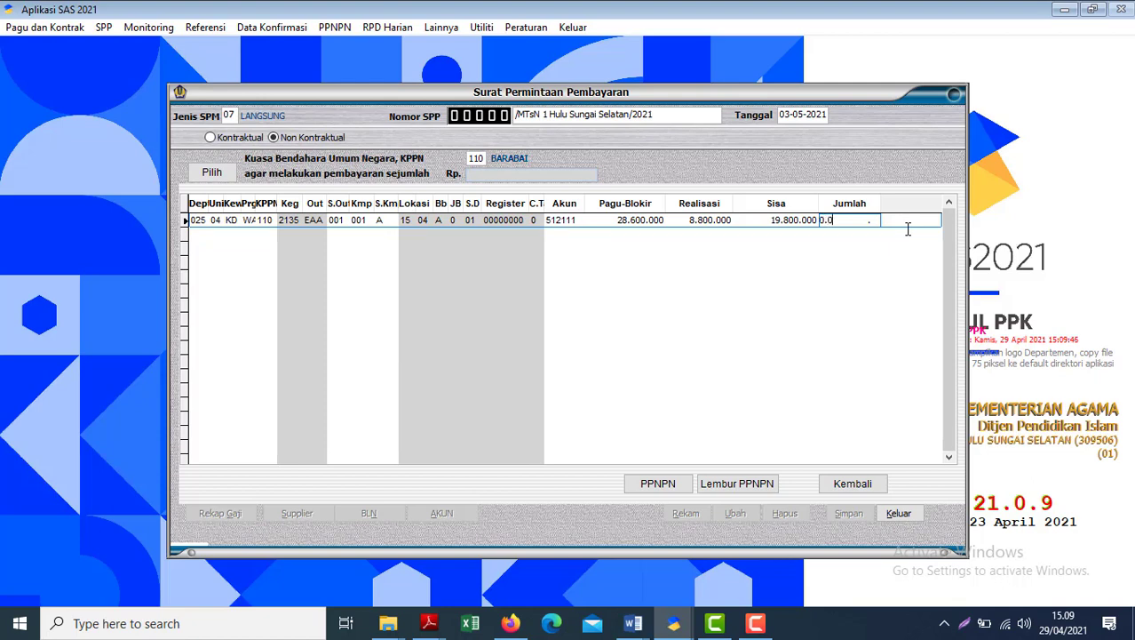
{"action": "type", "text": "2200000"}
{"action": "key", "text": "Return"}
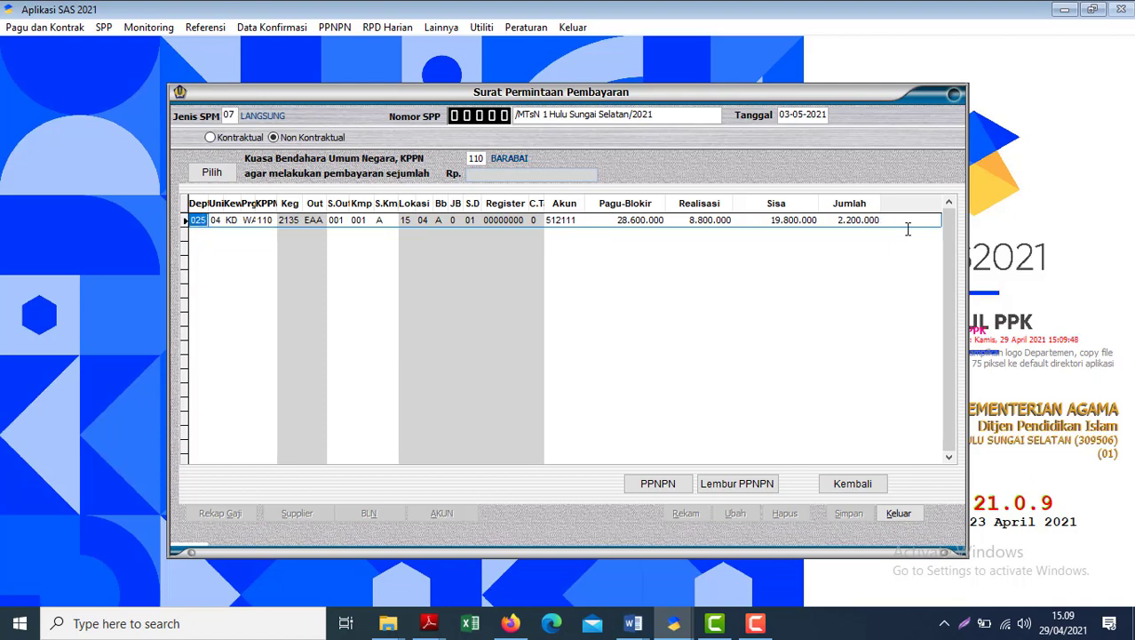
{"action": "left_click", "coordinate": [855, 482]}
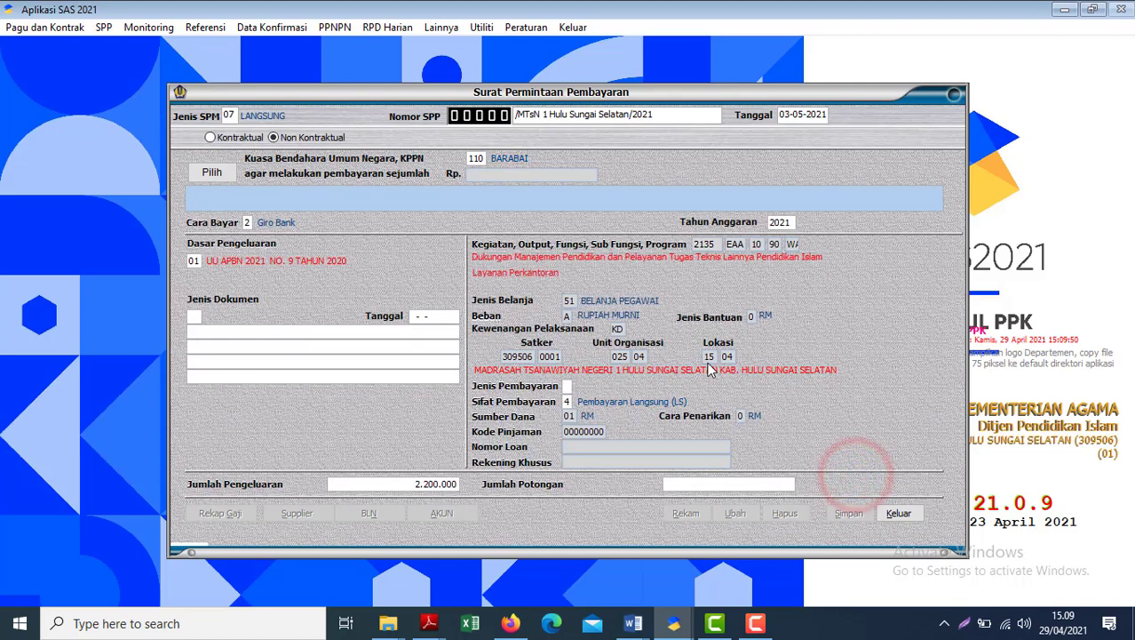
Step: Set Jenis Pembayaran to 1 Pengeluaran Anggaran and Jenis Dokumen to 01 DIPA Tahun 2021
{"action": "type", "text": "1"}
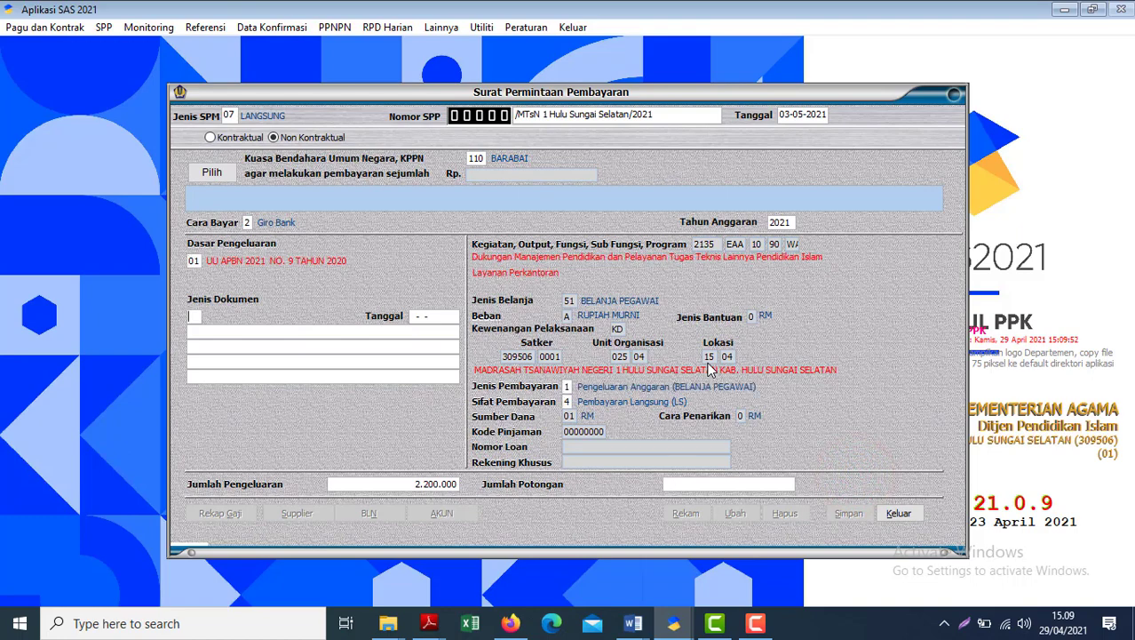
{"action": "key", "text": "Down"}
{"action": "key", "text": "Return"}
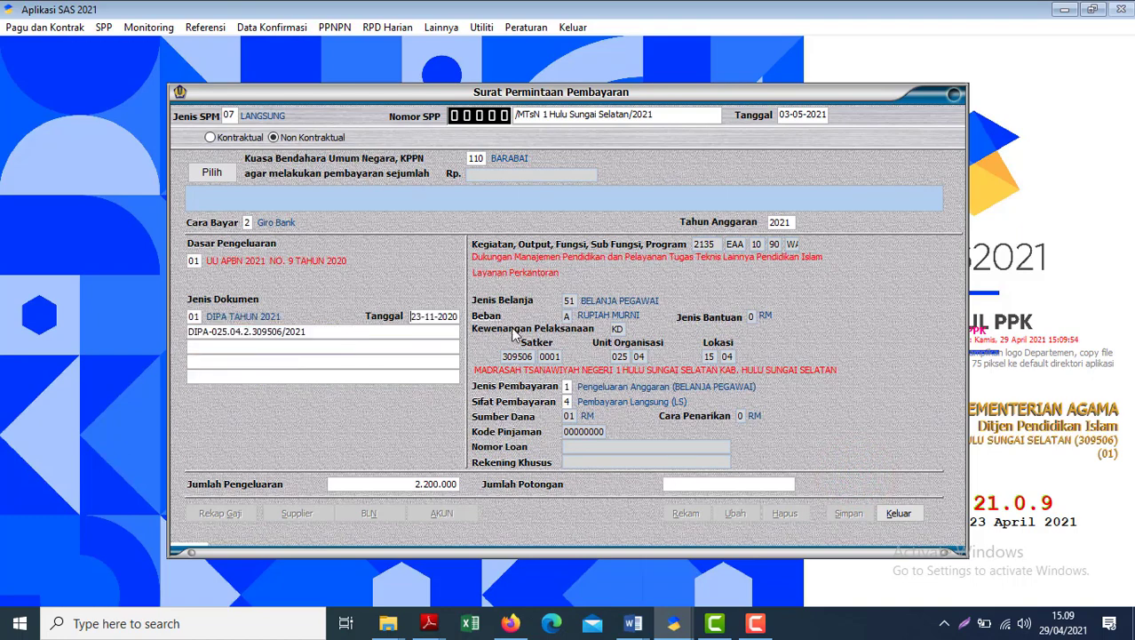
Step: Check the Dasar Pengeluaran entry against the payment basis rules in Juknis-THR-2021.pdf and return to the payment request
{"action": "left_click", "coordinate": [193, 259]}
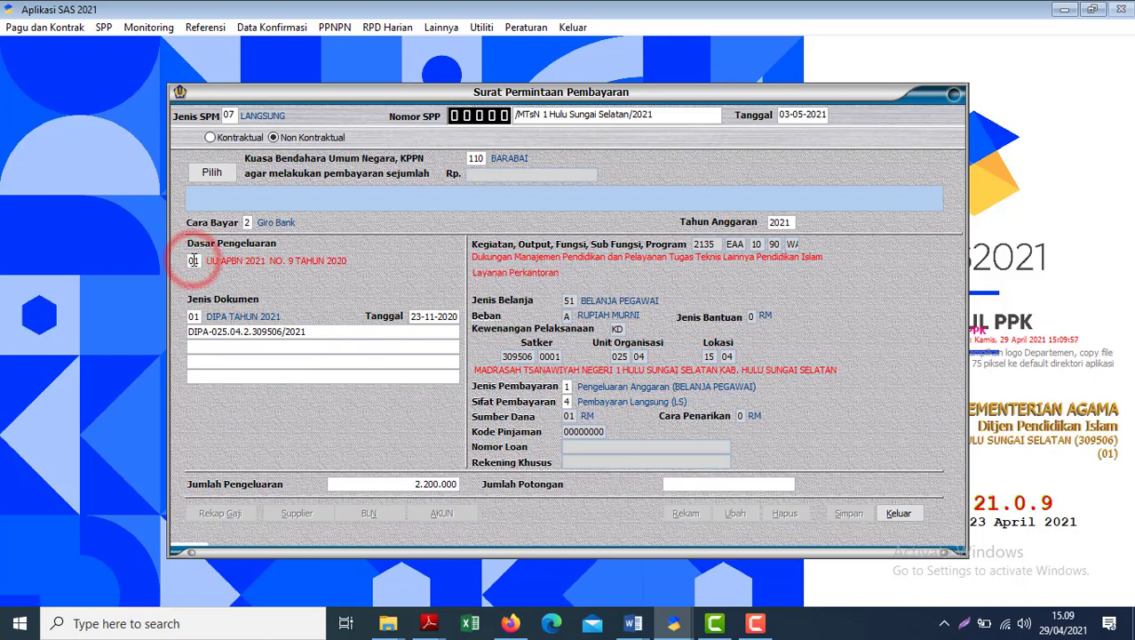
{"action": "key", "text": "alt+Tab"}
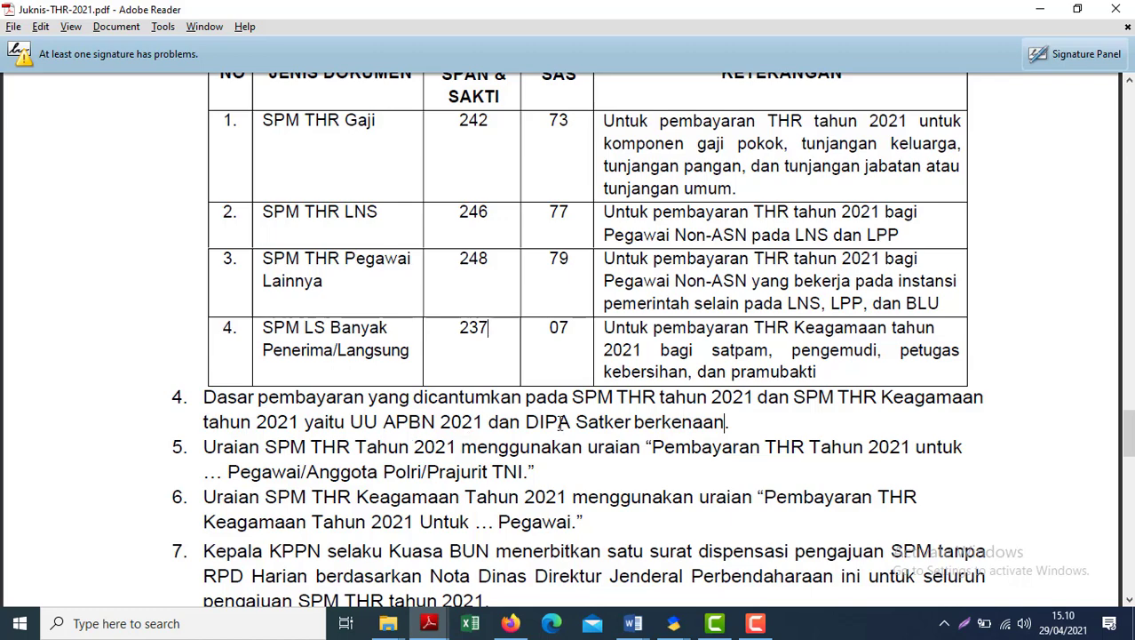
{"action": "key", "text": "alt+Tab"}
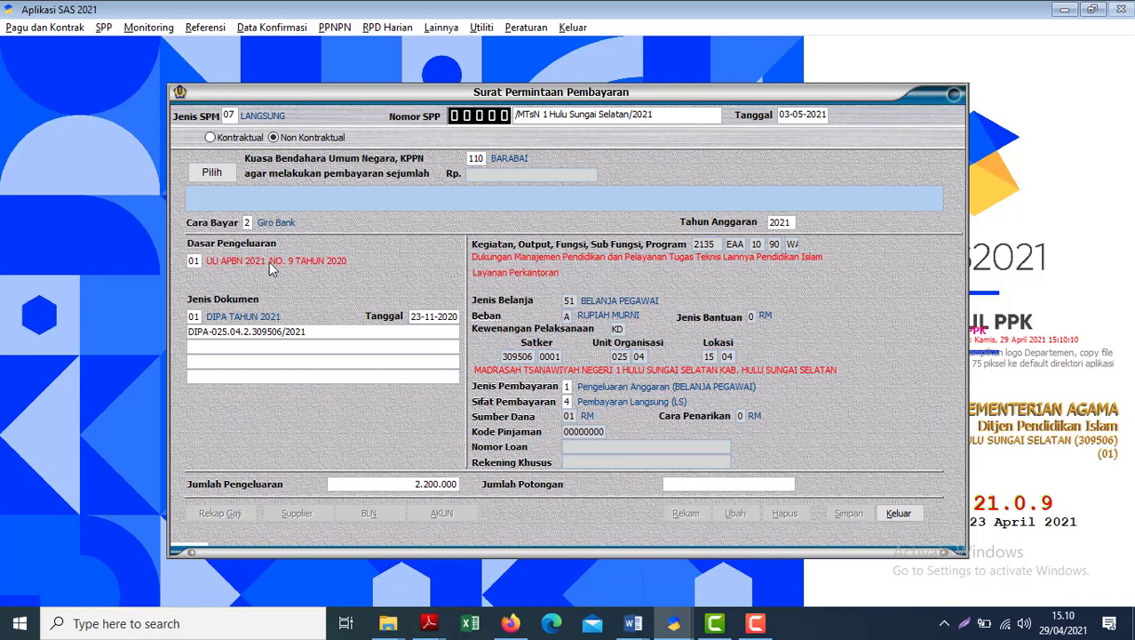
Step: Confirm Jumlah Potongan without entering a deduction amount
{"action": "left_click", "coordinate": [685, 484]}
{"action": "key", "text": "Return"}
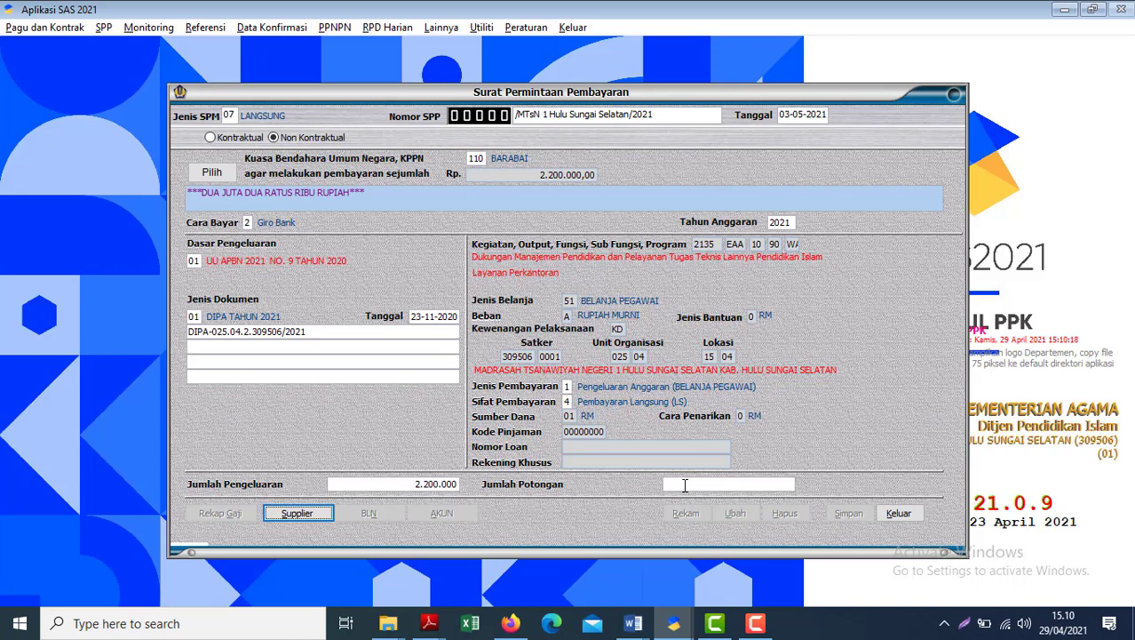
Step: Open the supplier recording form and check the SPM THR Keagamaan description rule in Juknis-THR-2021.pdf
{"action": "key", "text": "Return"}
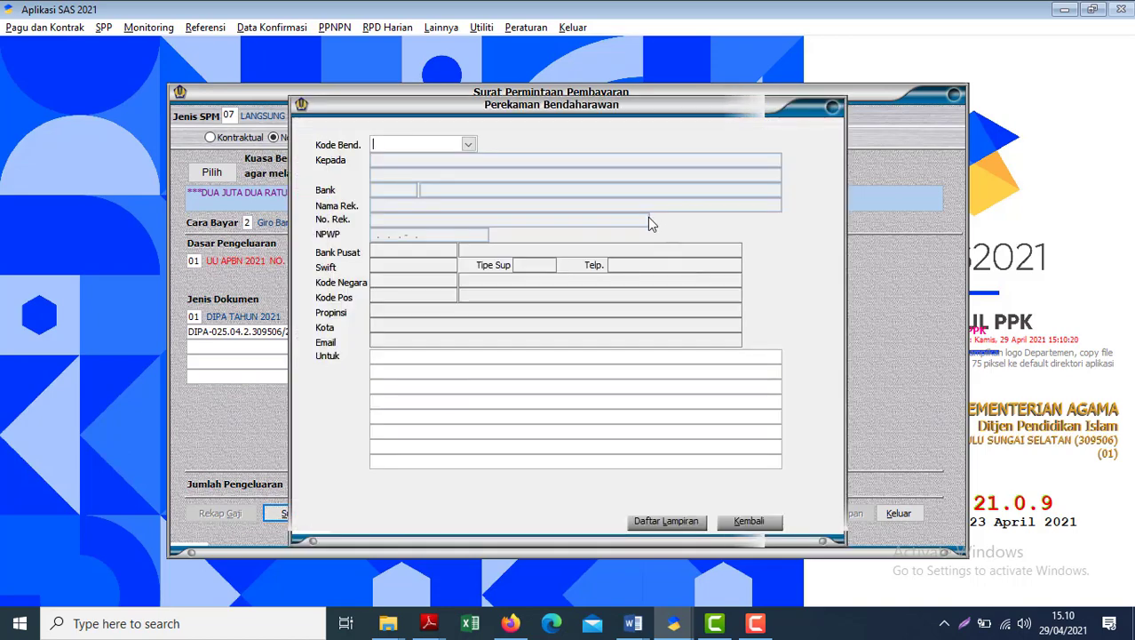
{"action": "key", "text": "alt+Tab"}
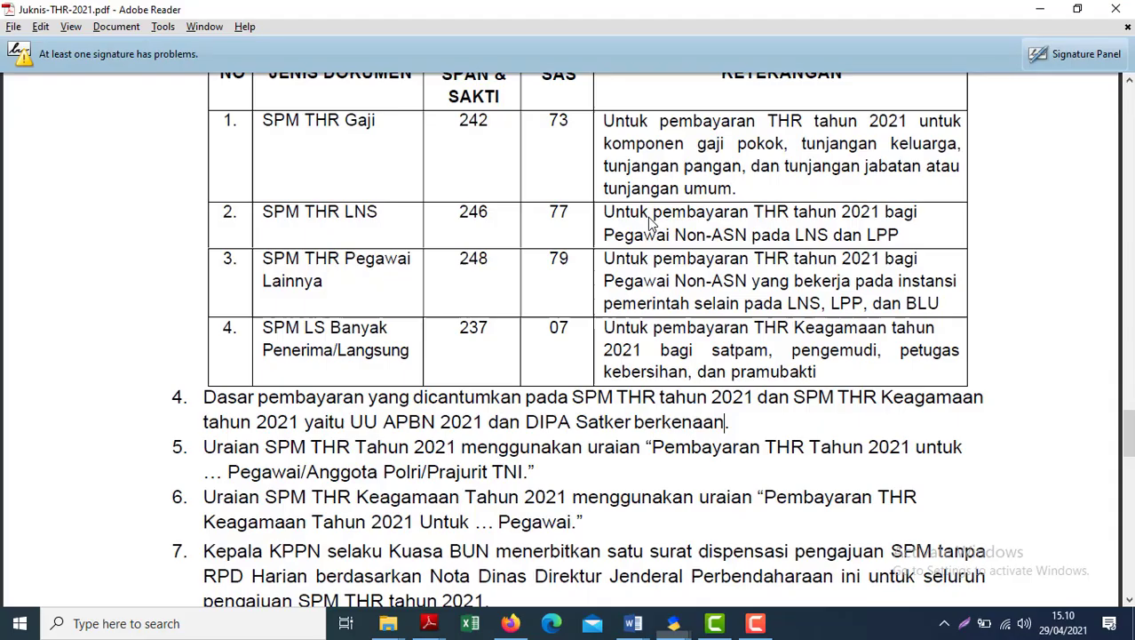
{"action": "left_click", "coordinate": [278, 454]}
Step: Copy the PPNPN description from "Pembayaran THR Keagamaan" through "Pramubakti" in the Uraian SPM Word document and return to the supplier form
{"action": "mouse_move", "coordinate": [633, 622]}
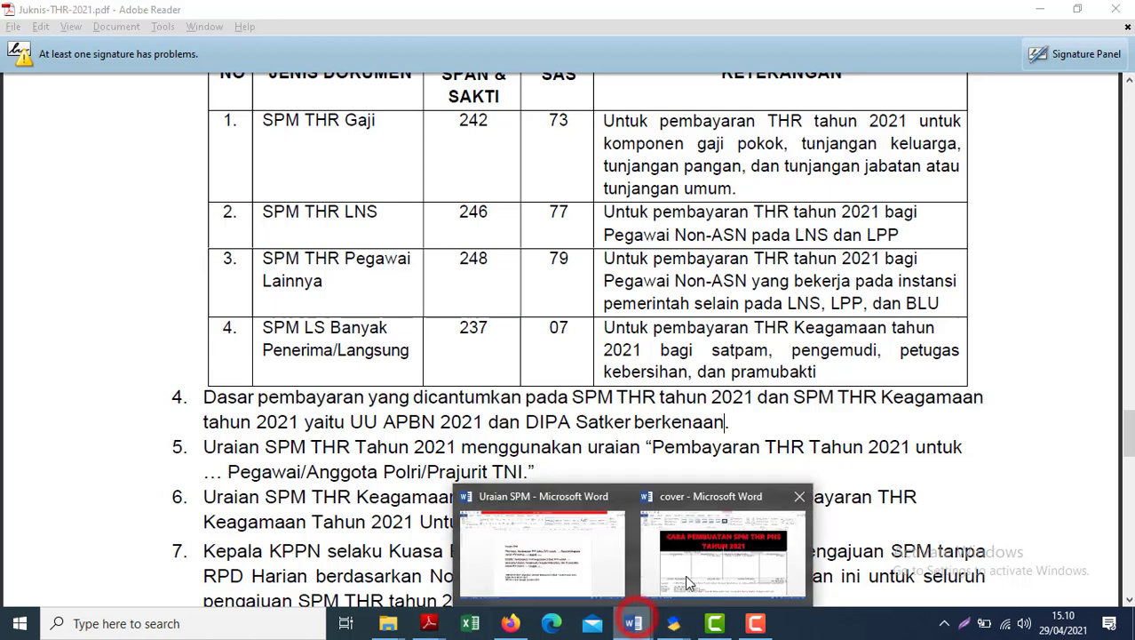
{"action": "left_click", "coordinate": [591, 557]}
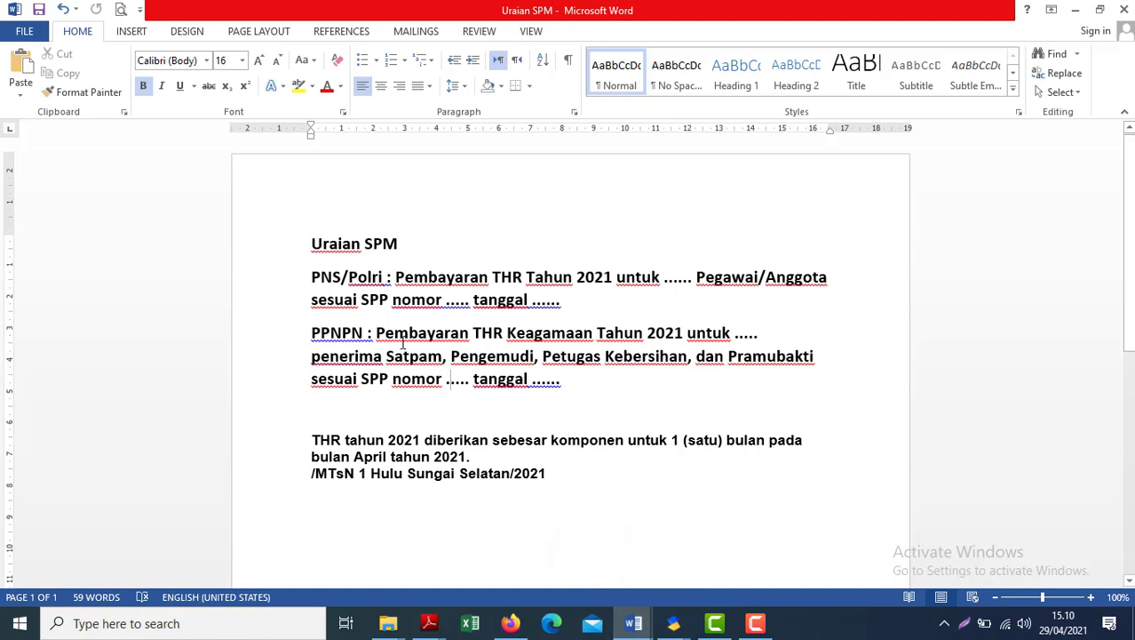
{"action": "left_click_drag", "start_coordinate": [379, 332], "coordinate": [540, 374]}
{"action": "left_click_drag", "start_coordinate": [376, 332], "coordinate": [772, 333]}
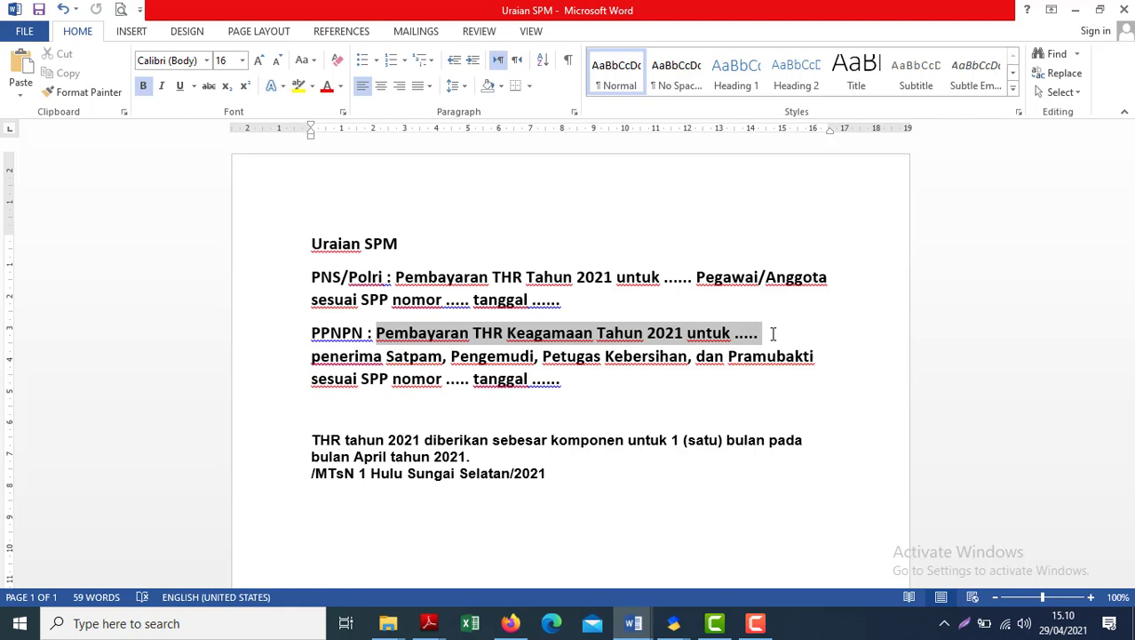
{"action": "left_click_drag", "start_coordinate": [773, 333], "coordinate": [825, 350]}
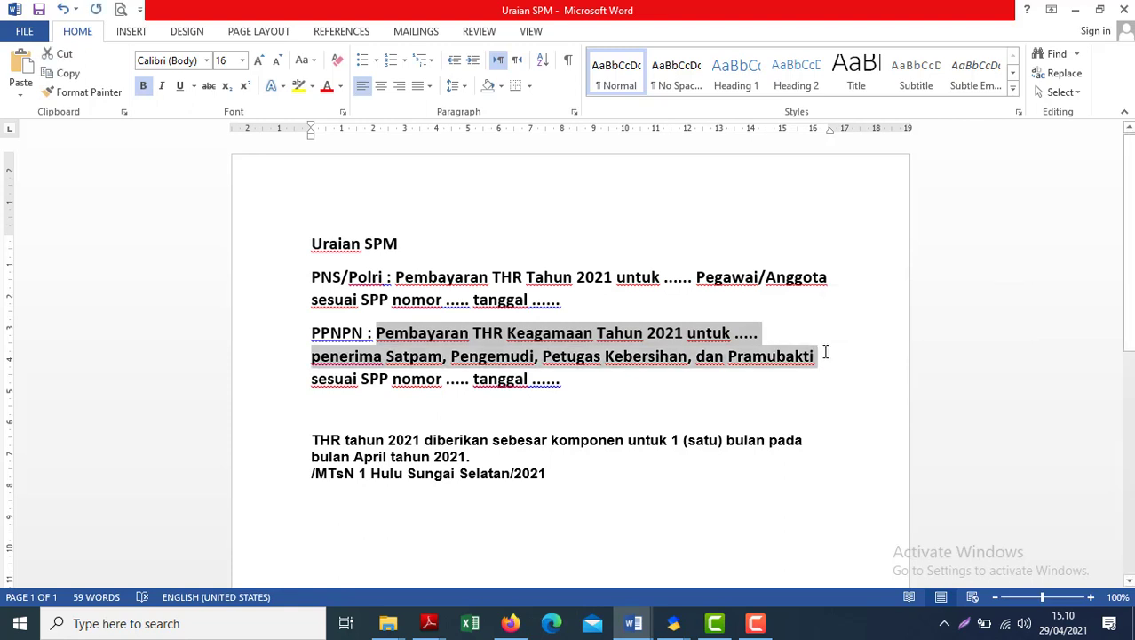
{"action": "key", "text": "alt+Tab"}
{"action": "key", "text": "alt+Tab"}
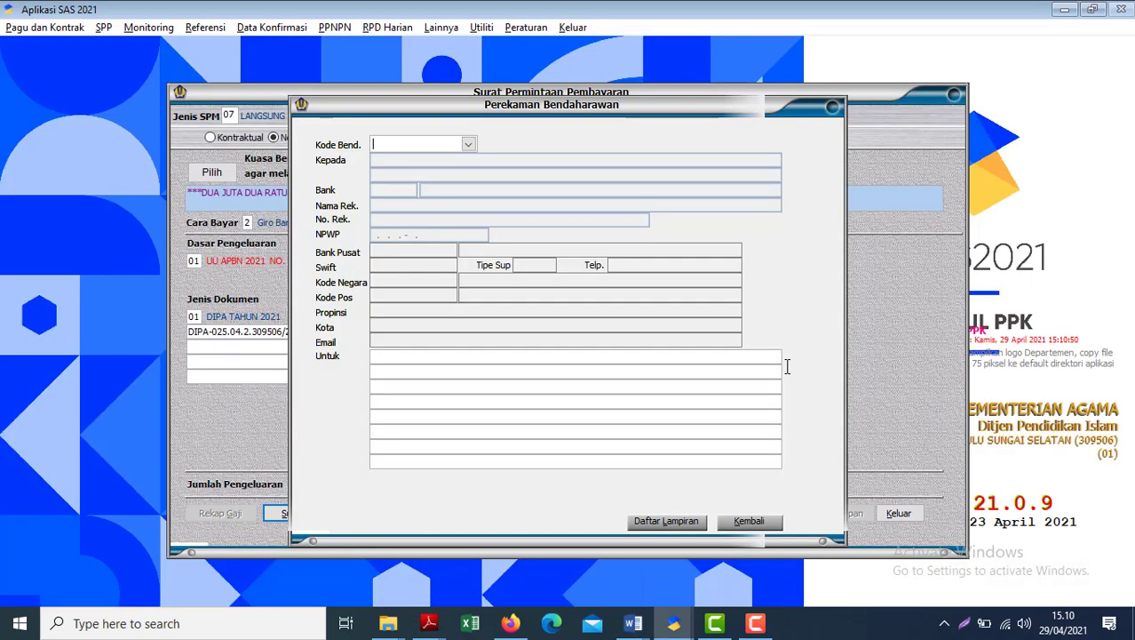
{"action": "left_click", "coordinate": [464, 159]}
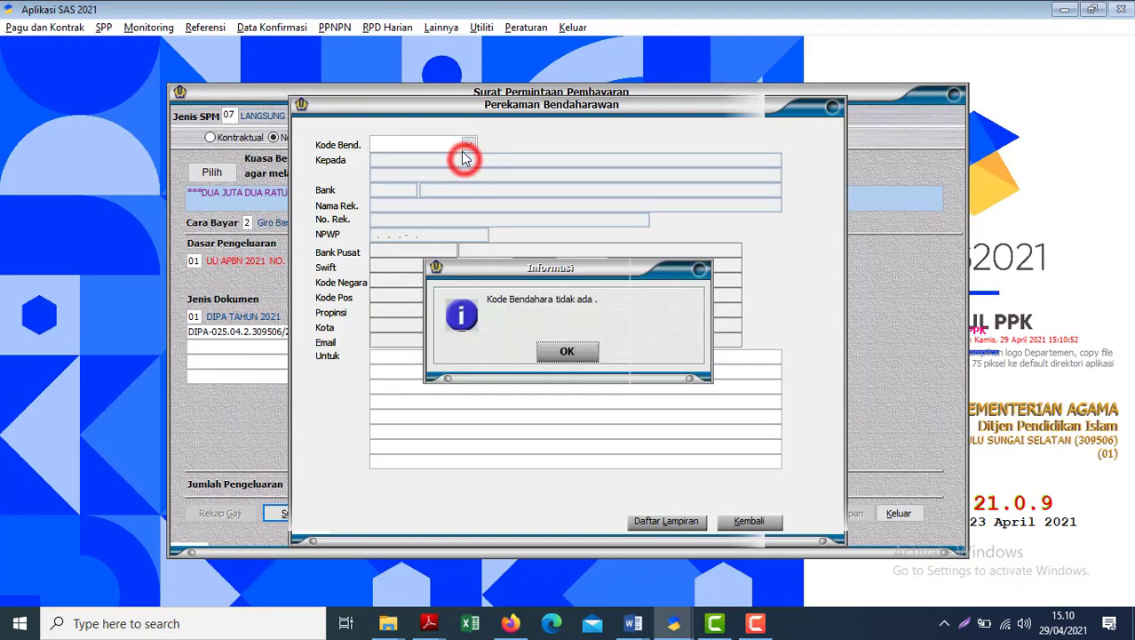
{"action": "left_click", "coordinate": [544, 351]}
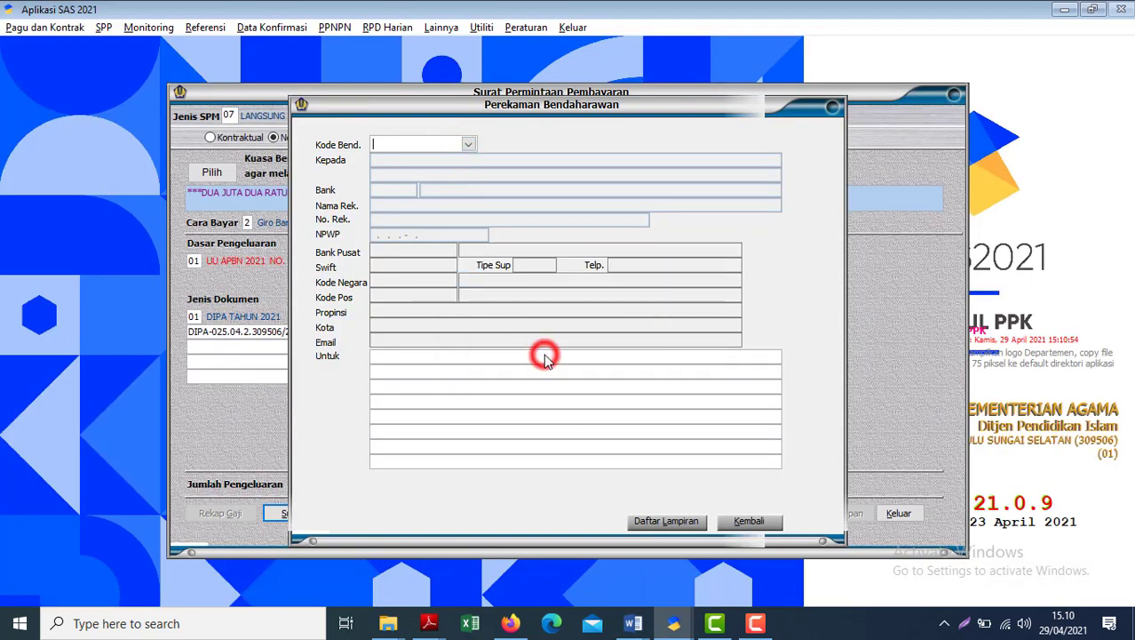
{"action": "left_click", "coordinate": [470, 144]}
{"action": "key", "text": "Down"}
{"action": "key", "text": "Down"}
{"action": "key", "text": "Down"}
{"action": "key", "text": "Down"}
{"action": "key", "text": "Down"}
{"action": "key", "text": "Down"}
{"action": "key", "text": "Down"}
{"action": "key", "text": "Down"}
{"action": "key", "text": "Down"}
{"action": "key", "text": "Down"}
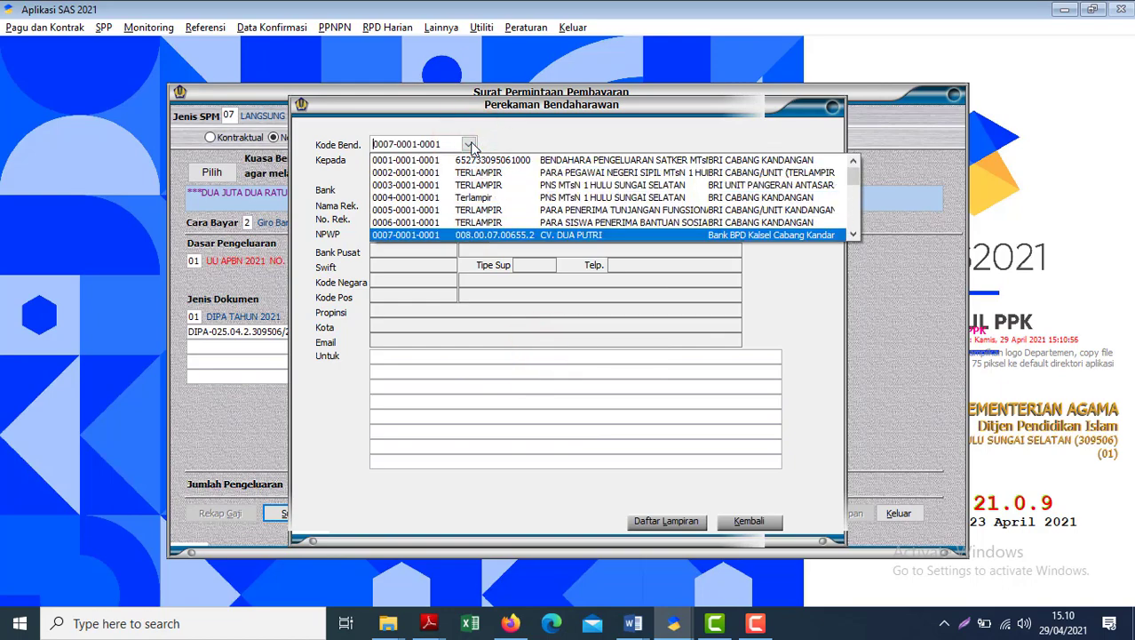
{"action": "key", "text": "Down"}
{"action": "key", "text": "Down"}
{"action": "key", "text": "Down"}
{"action": "key", "text": "Down"}
{"action": "key", "text": "Down"}
{"action": "key", "text": "Down"}
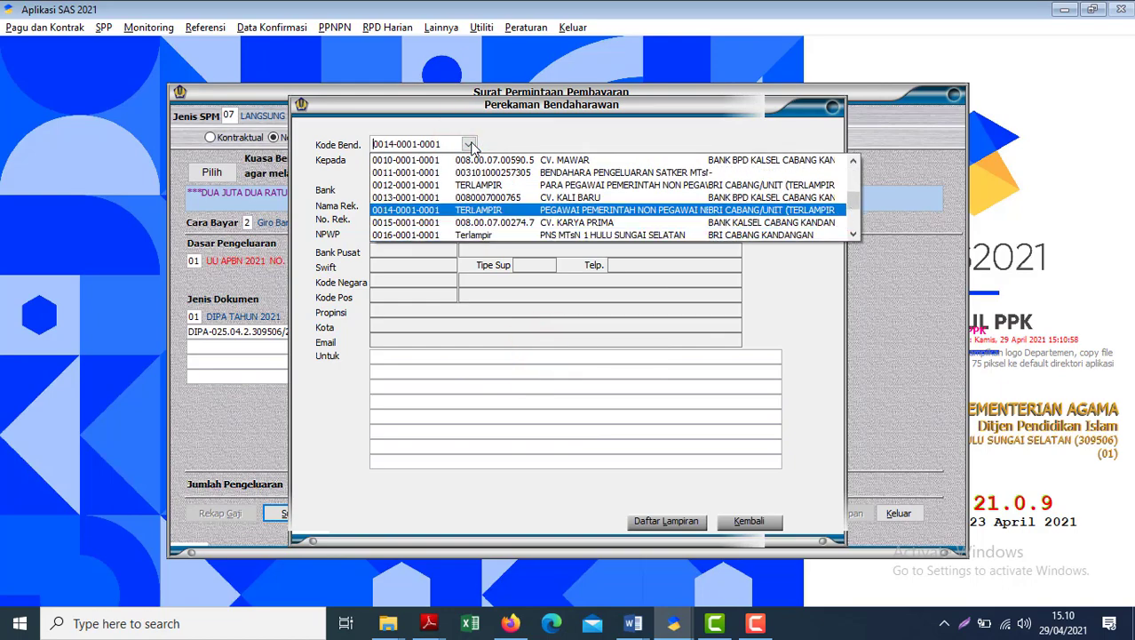
{"action": "key", "text": "Return"}
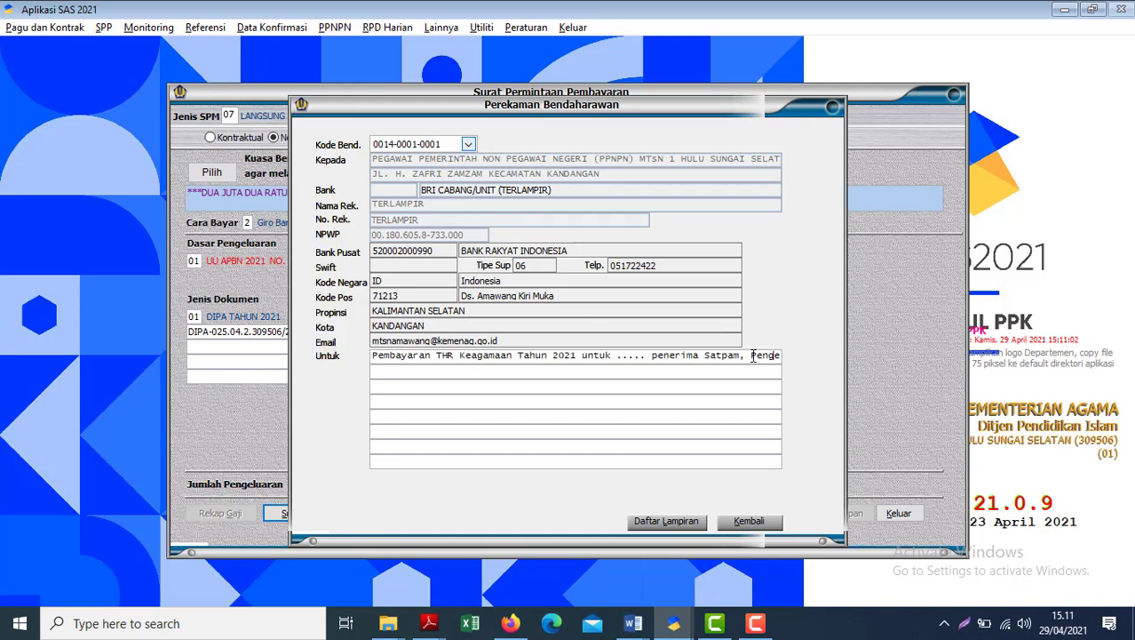
Step: Replace the dotted recipient-count placeholder in the Untuk description with "1 orang"
{"action": "left_click", "coordinate": [649, 356]}
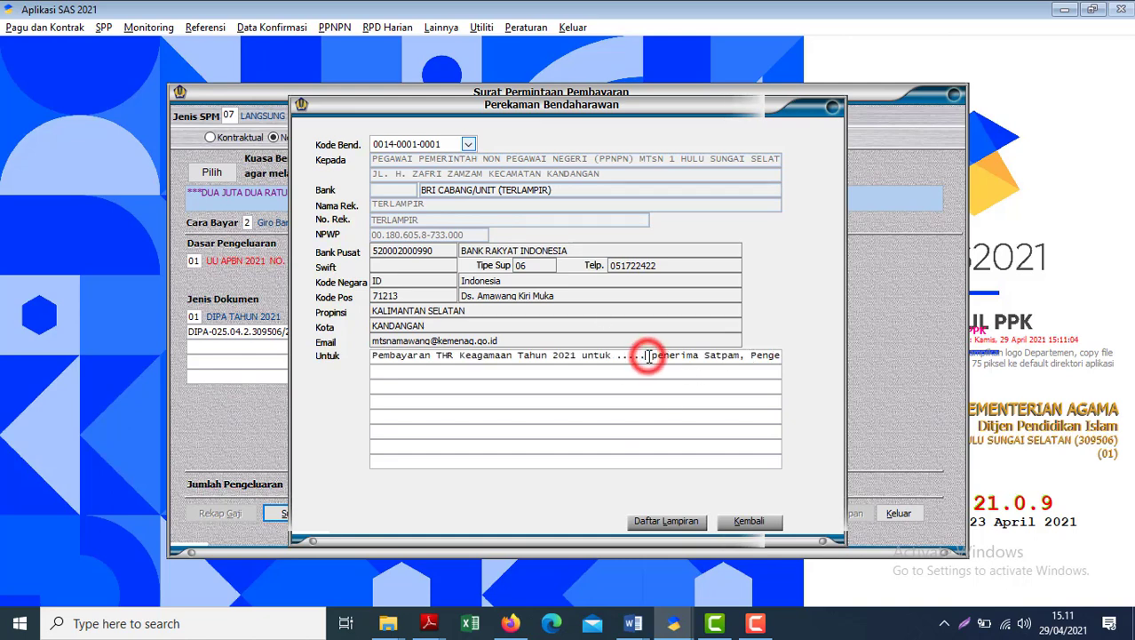
{"action": "key", "text": "BackSpace"}
{"action": "key", "text": "BackSpace"}
{"action": "key", "text": "BackSpace"}
{"action": "key", "text": "BackSpace"}
{"action": "key", "text": "BackSpace"}
{"action": "type", "text": "1 "}
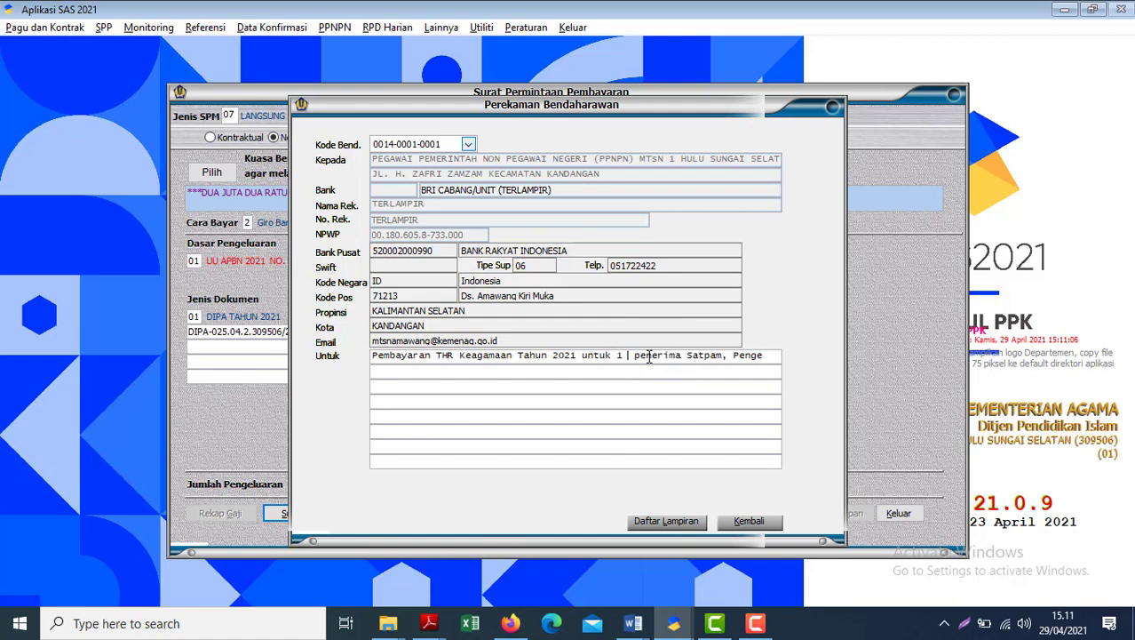
{"action": "type", "text": "oar"}
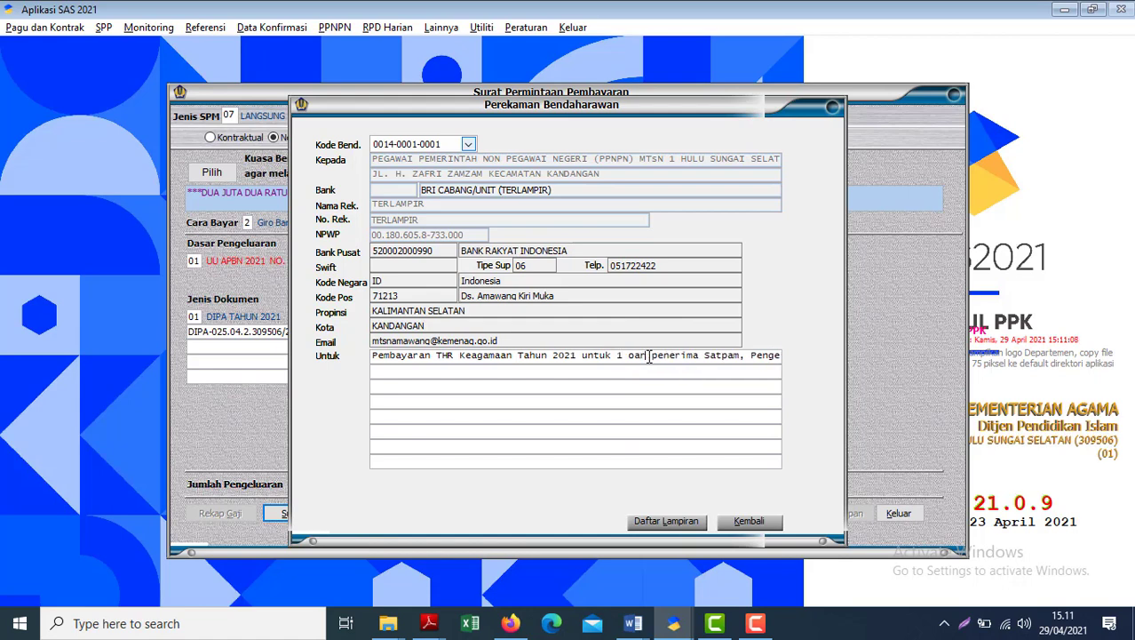
{"action": "key", "text": "BackSpace"}
{"action": "key", "text": "BackSpace"}
{"action": "key", "text": "BackSpace"}
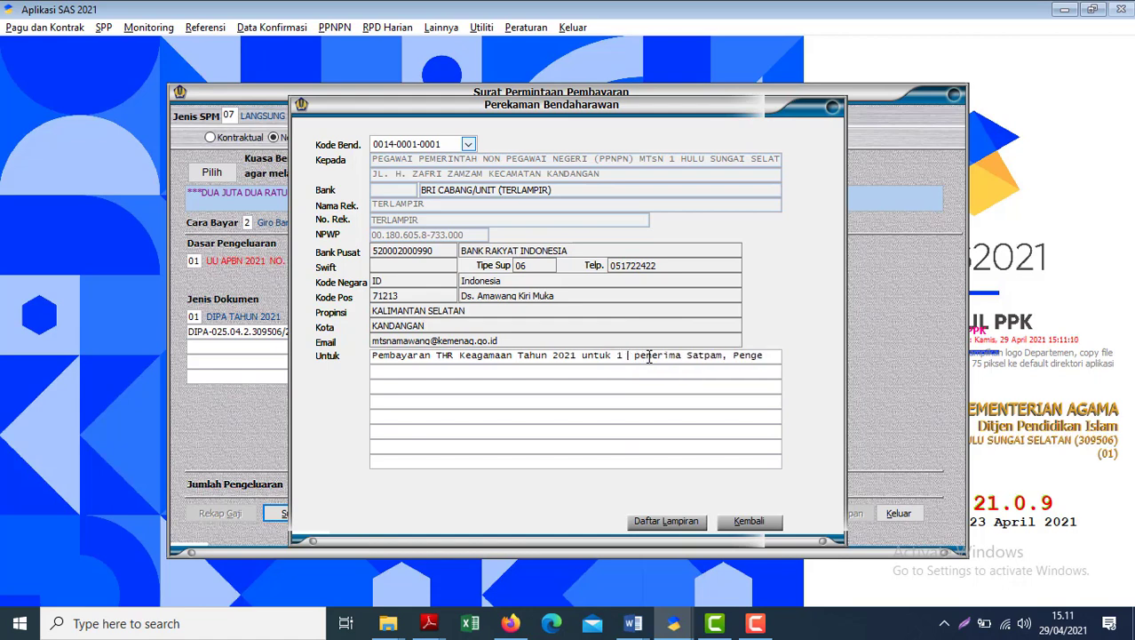
{"action": "type", "text": "orang"}
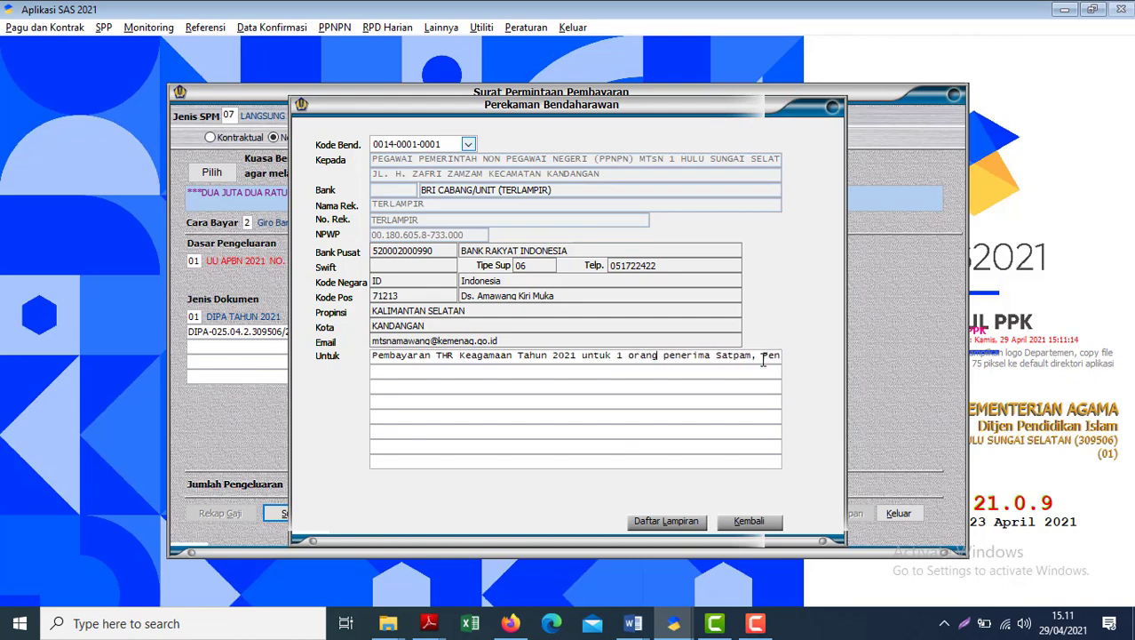
Step: Compare the Untuk description with the PPNPN wording in the Uraian SPM document and return to the supplier form
{"action": "key", "text": "alt+Tab"}
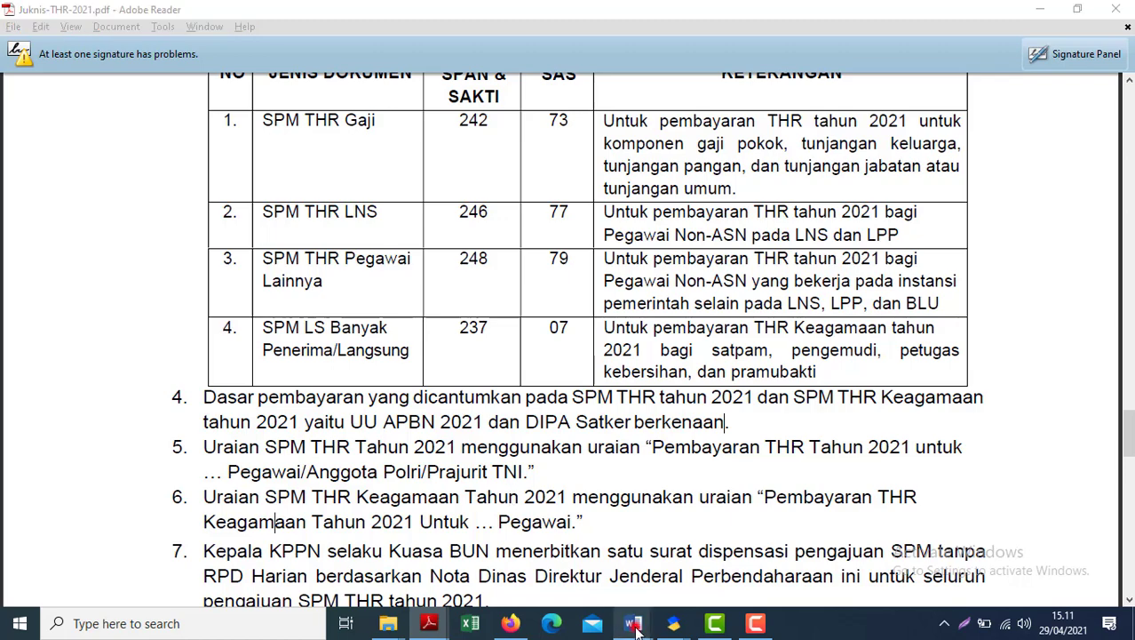
{"action": "mouse_move", "coordinate": [632, 623]}
{"action": "left_click", "coordinate": [605, 527]}
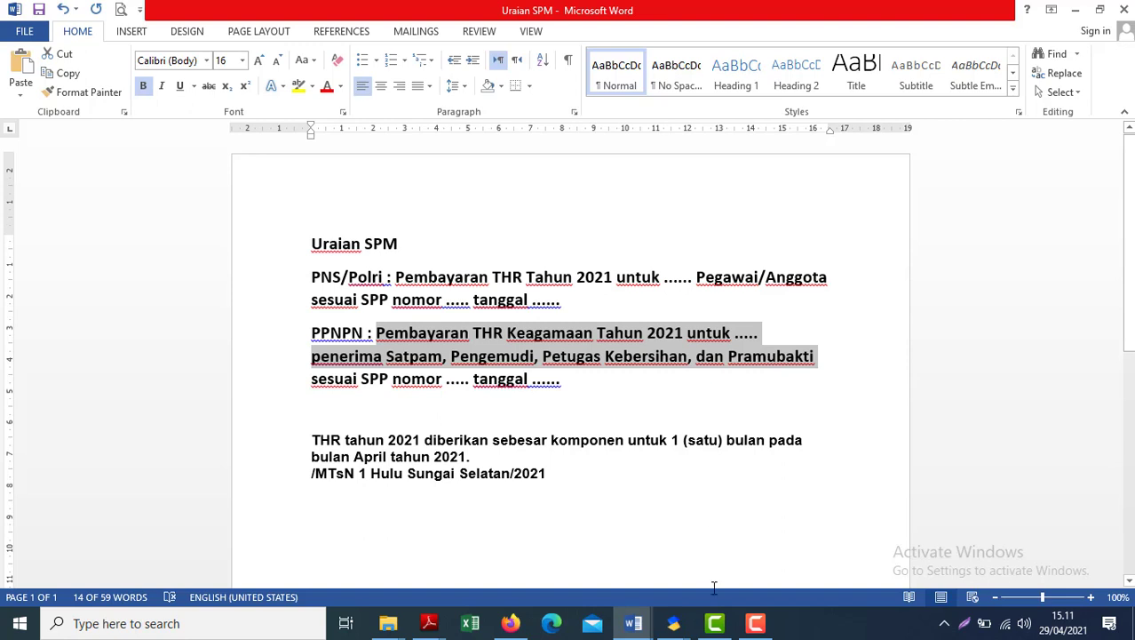
{"action": "left_click", "coordinate": [755, 623]}
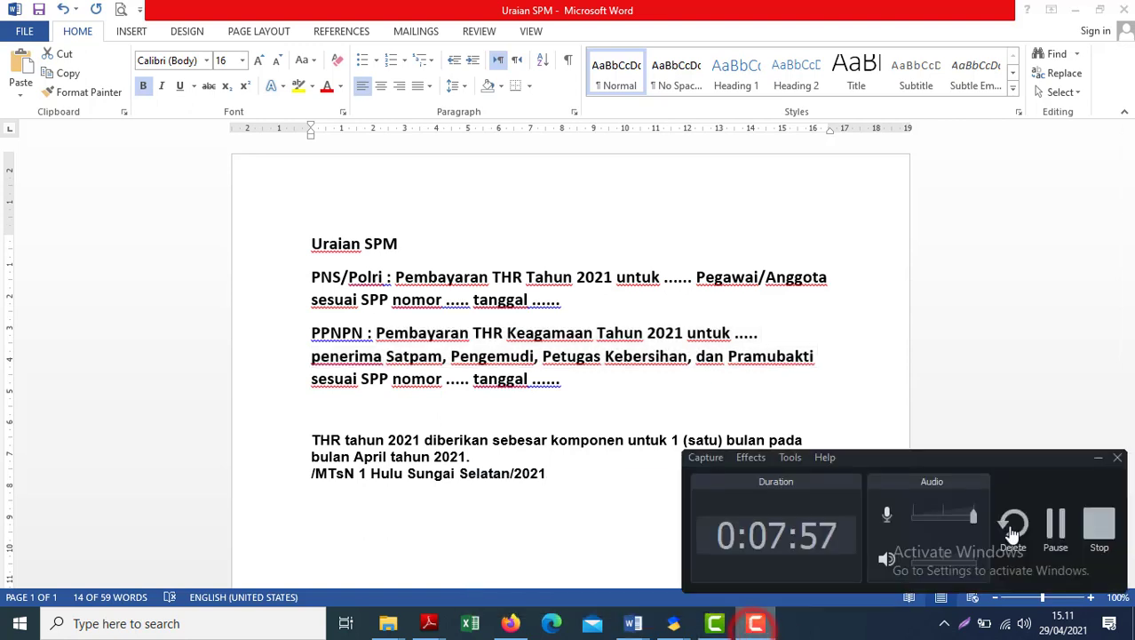
{"action": "left_click", "coordinate": [1054, 526]}
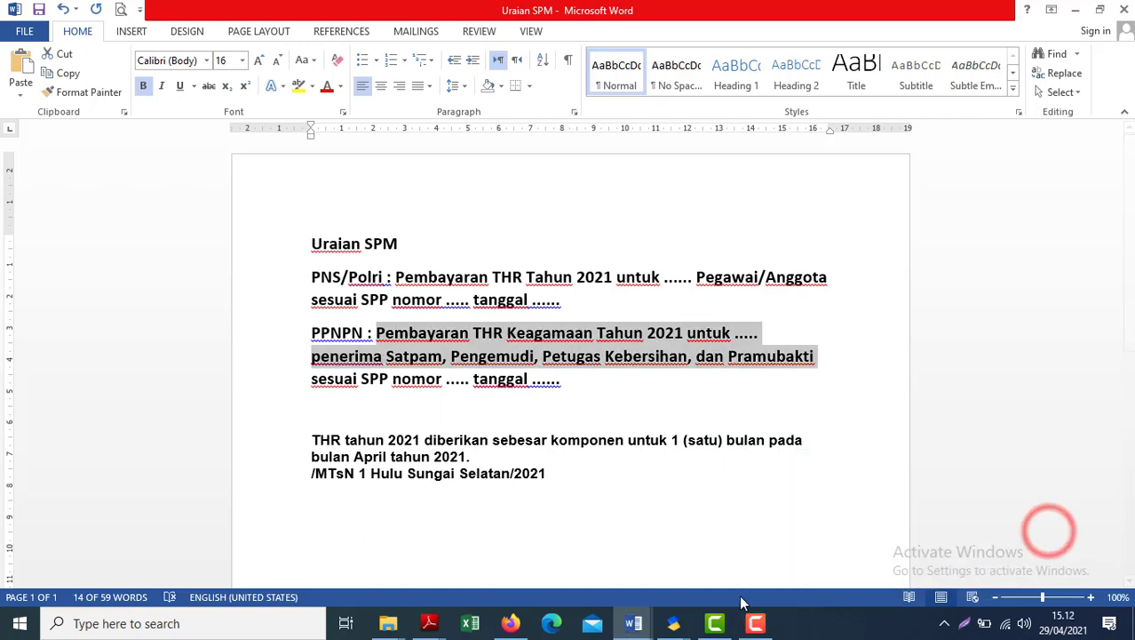
{"action": "mouse_move", "coordinate": [675, 622]}
{"action": "left_click", "coordinate": [607, 562]}
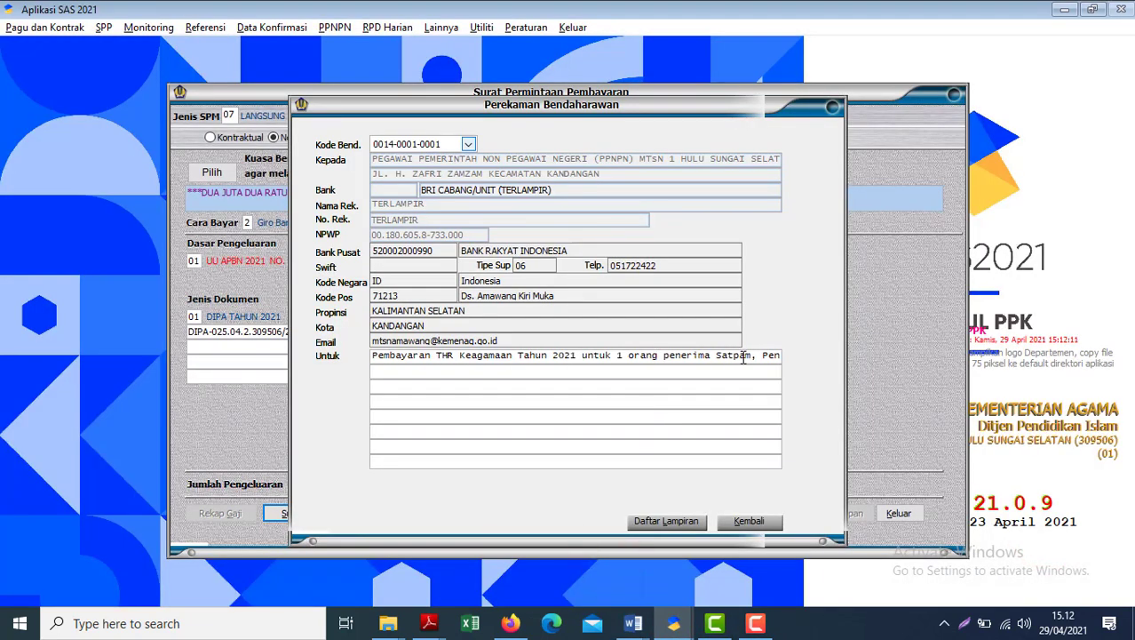
Step: Replace the recipient list after "penerima" in Untuk with "Pramubakti," copied from the Uraian SPM document
{"action": "left_click_drag", "start_coordinate": [716, 355], "coordinate": [785, 355]}
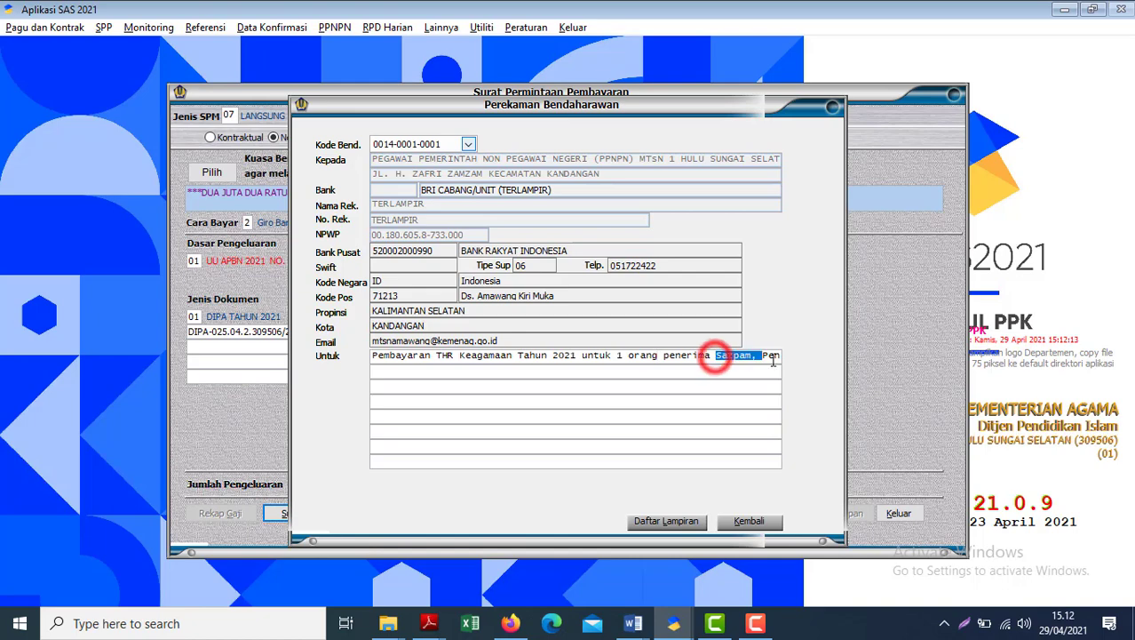
{"action": "key", "text": "BackSpace"}
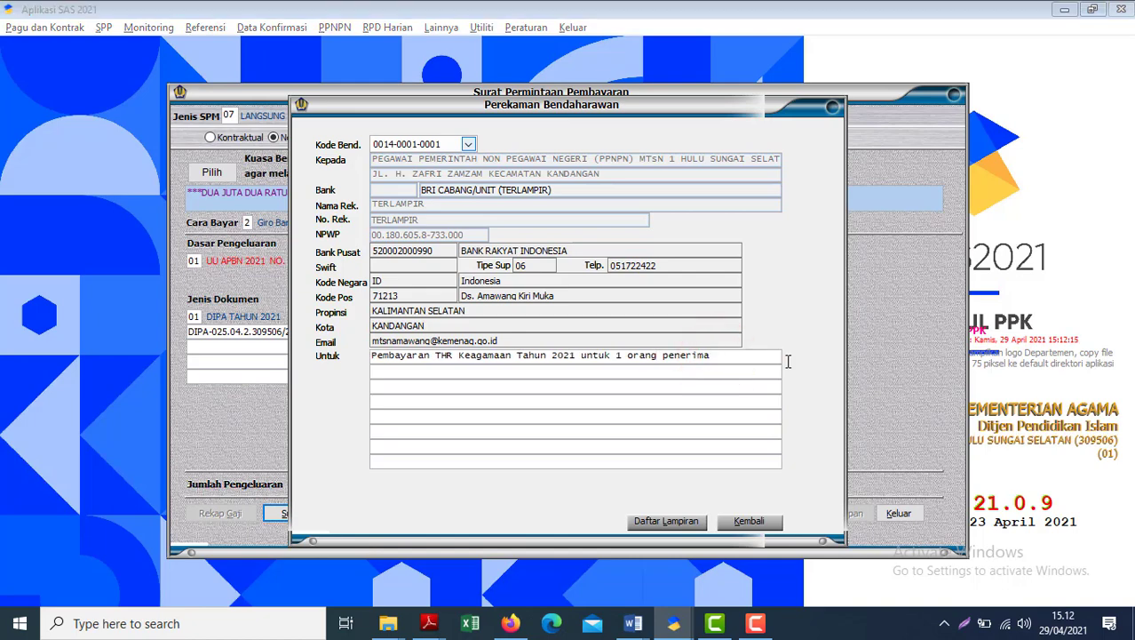
{"action": "key", "text": "alt+Tab"}
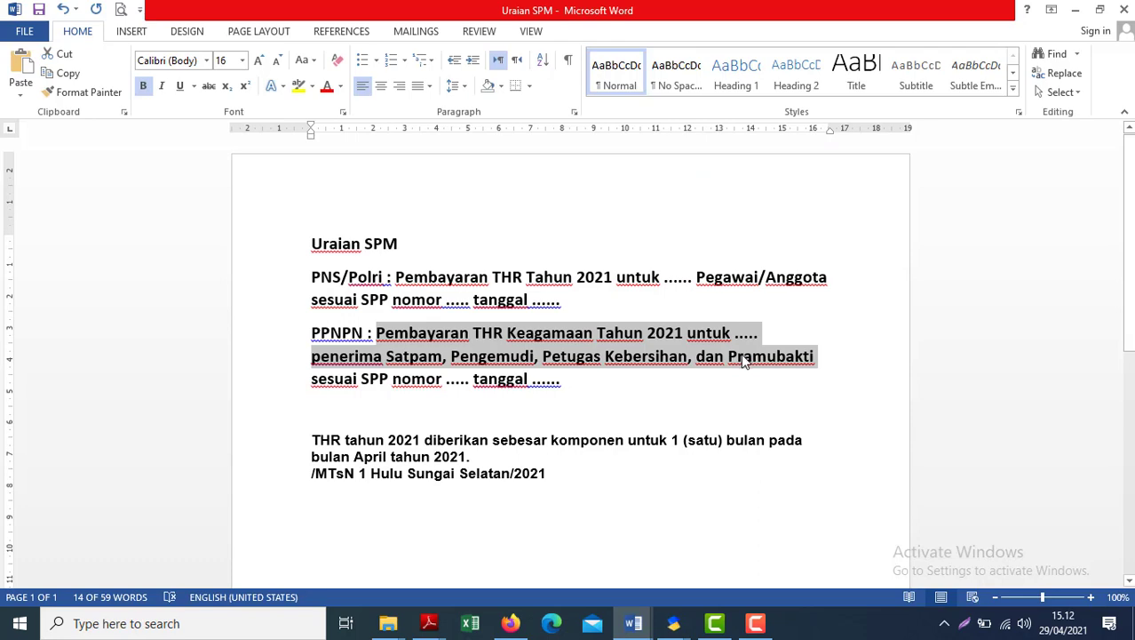
{"action": "left_click_drag", "start_coordinate": [728, 360], "coordinate": [817, 367]}
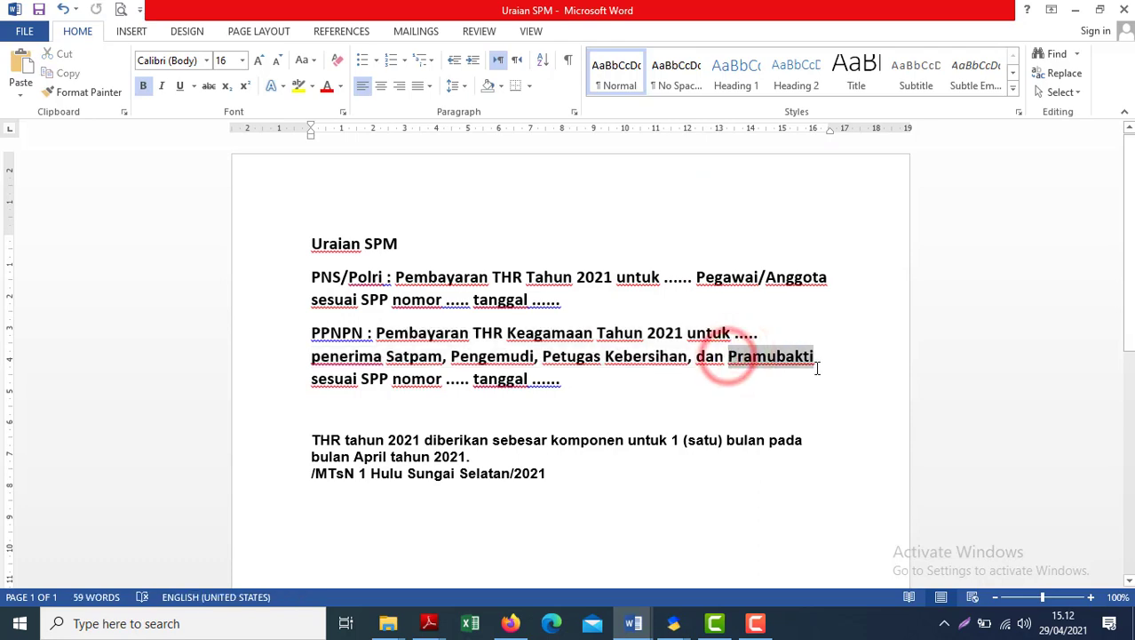
{"action": "key", "text": "ctrl+c"}
{"action": "key", "text": "alt+Tab"}
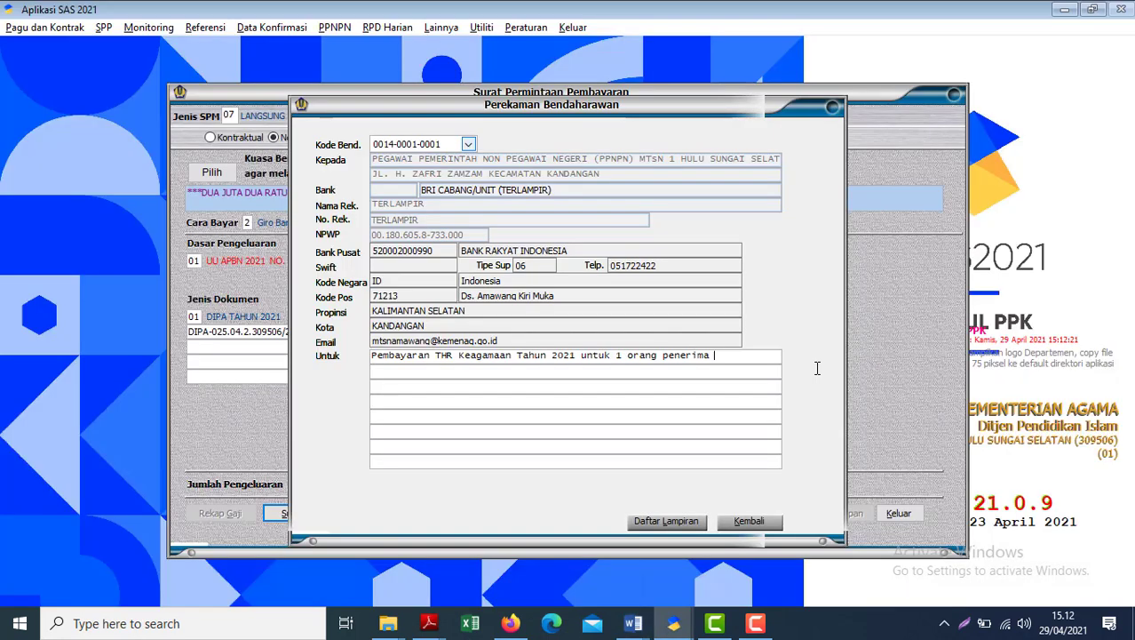
{"action": "key", "text": "ctrl+v"}
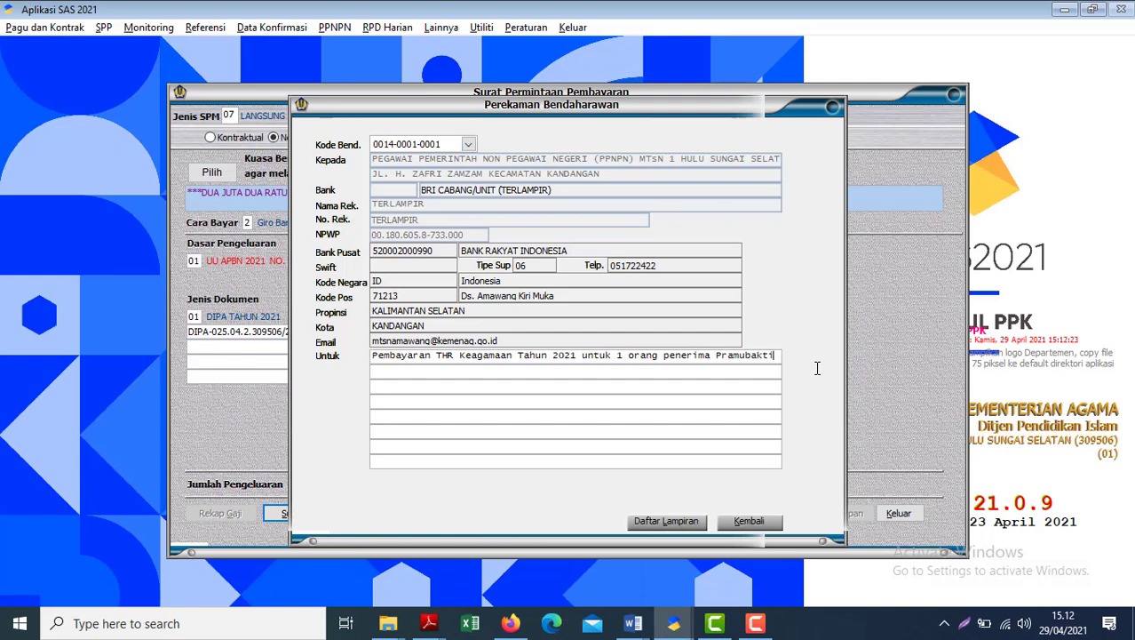
{"action": "type", "text": ","}
Step: Recheck the PPNPN wording in Uraian SPM and delete "orang" before "penerima" in the Untuk description
{"action": "left_click", "coordinate": [644, 368]}
{"action": "key", "text": "alt+Tab"}
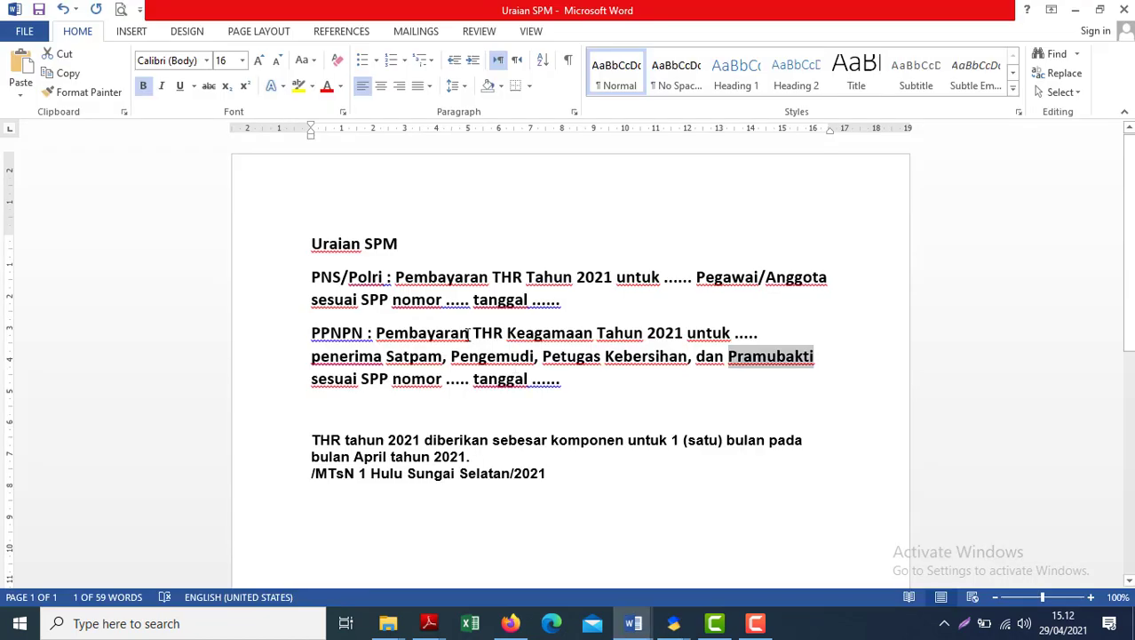
{"action": "key", "text": "alt+Tab"}
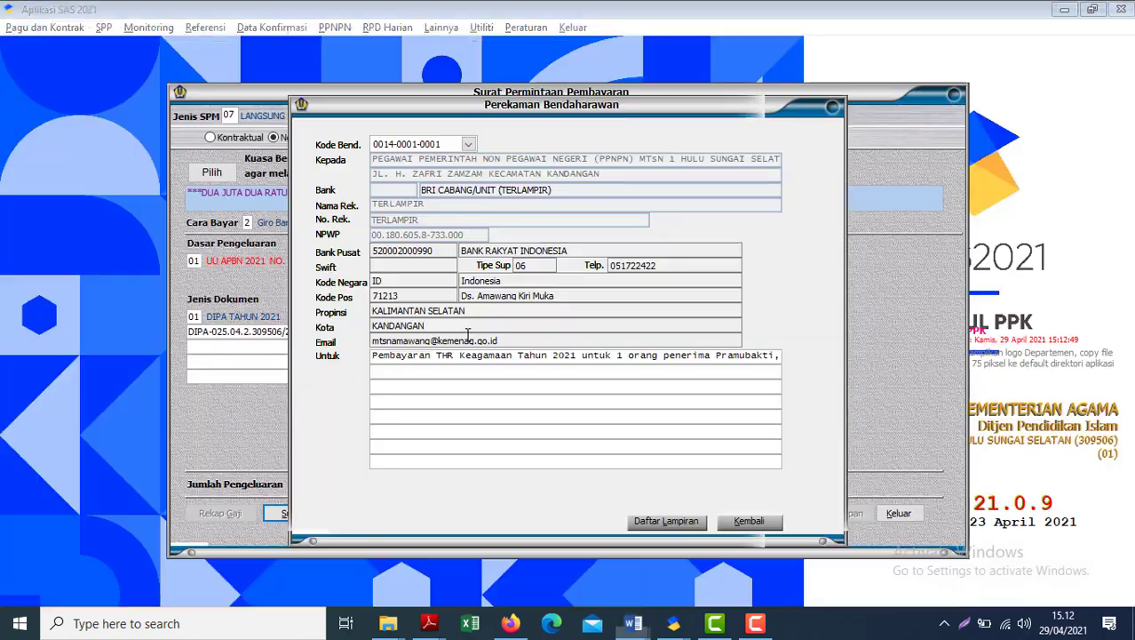
{"action": "key", "text": "alt+Tab"}
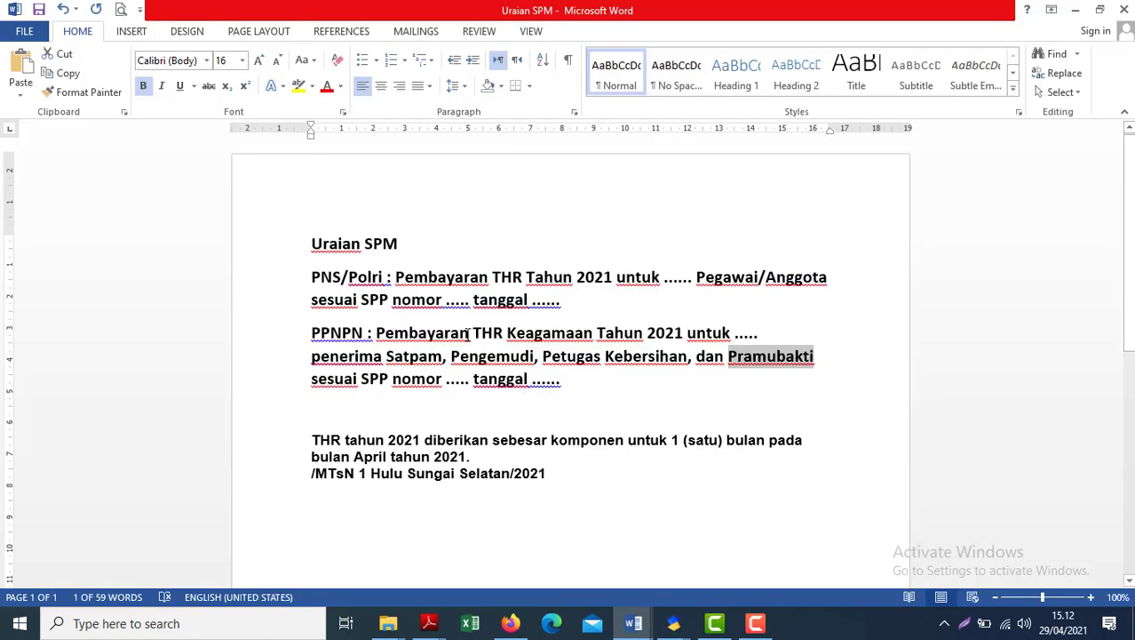
{"action": "key", "text": "alt+Tab"}
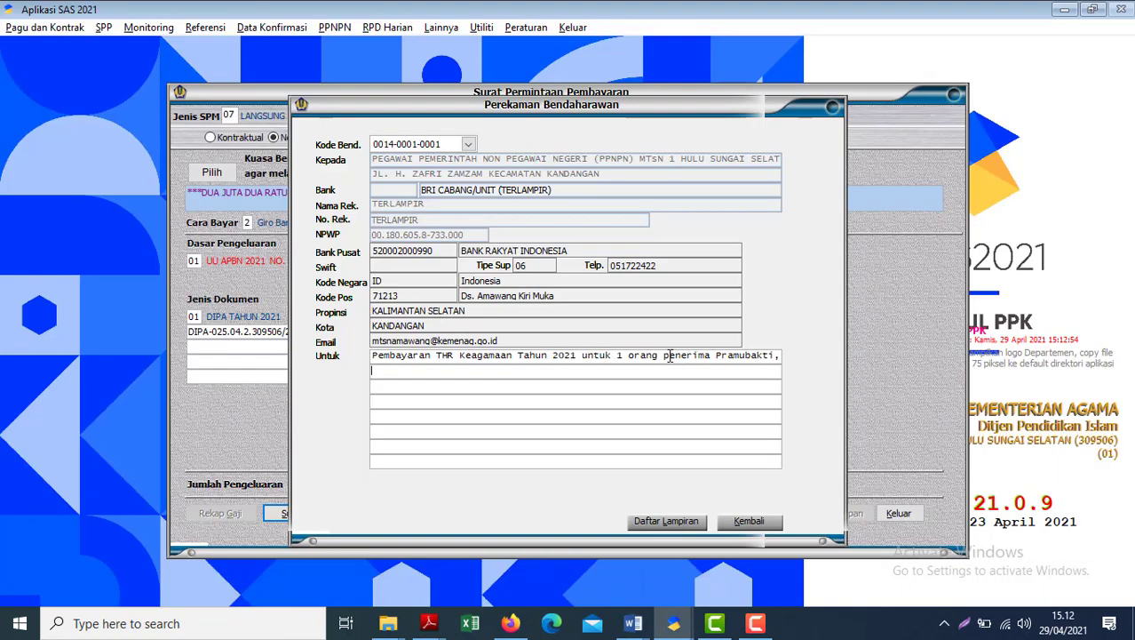
{"action": "left_click", "coordinate": [660, 355]}
{"action": "key", "text": "BackSpace"}
{"action": "key", "text": "BackSpace"}
{"action": "key", "text": "BackSpace"}
{"action": "key", "text": "BackSpace"}
{"action": "key", "text": "BackSpace"}
{"action": "key", "text": "BackSpace"}
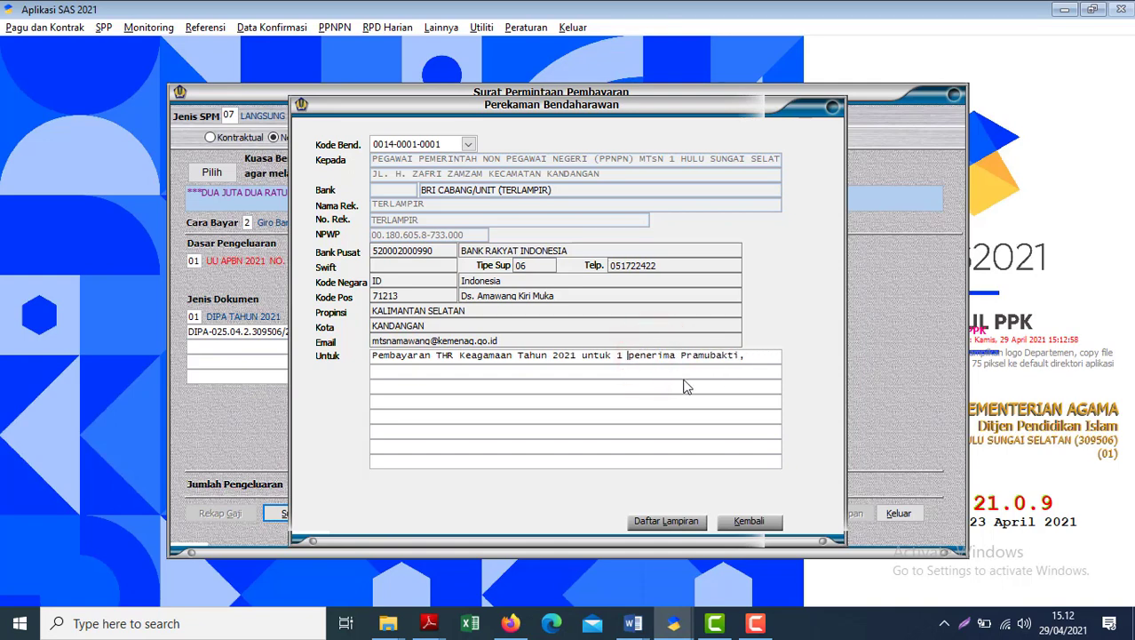
Step: Check the attached recipient list, close the supplier recording, and acknowledge the supplier information notice
{"action": "left_click", "coordinate": [658, 522]}
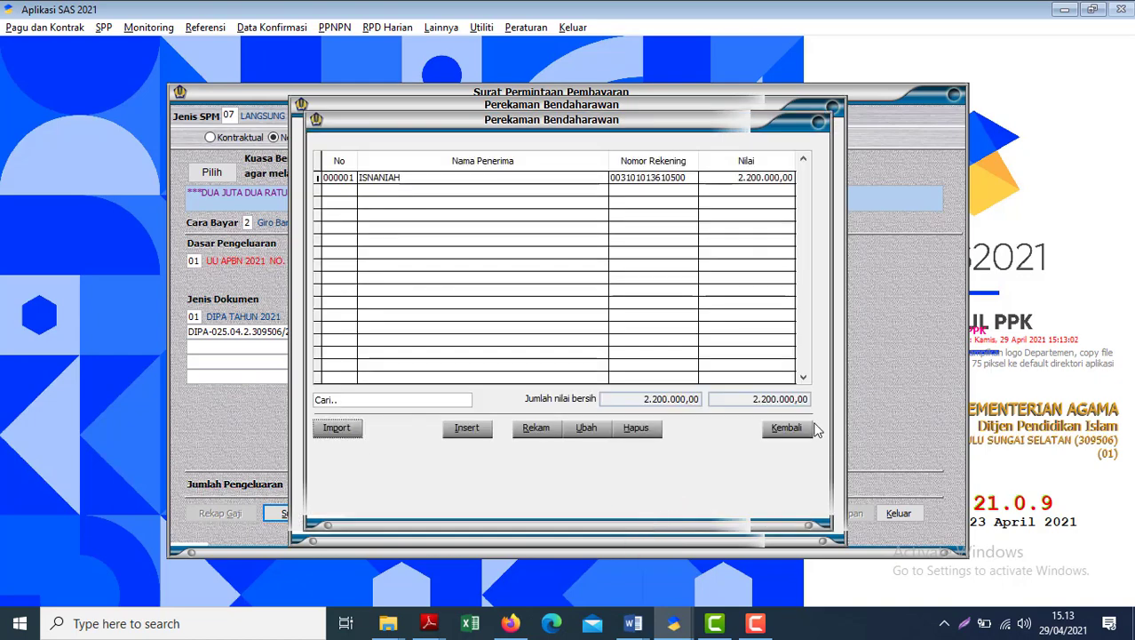
{"action": "left_click", "coordinate": [789, 427]}
{"action": "left_click", "coordinate": [739, 522]}
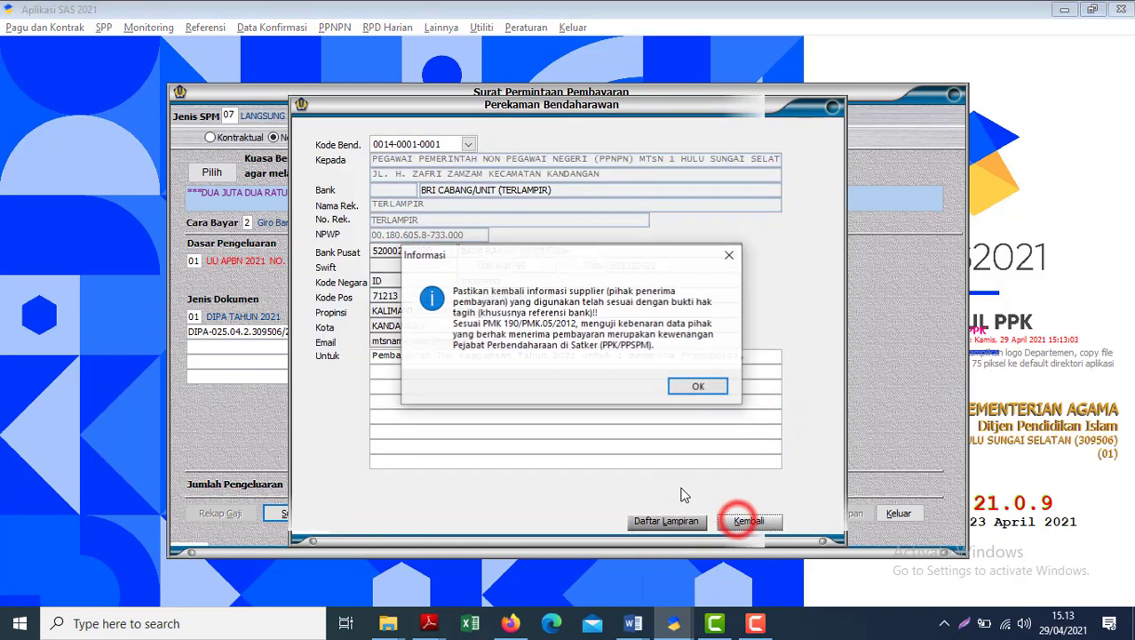
{"action": "left_click", "coordinate": [711, 387]}
Step: Review the expenditure and receipt account details, leave the deductions empty, and save the SPP
{"action": "left_click", "coordinate": [443, 515]}
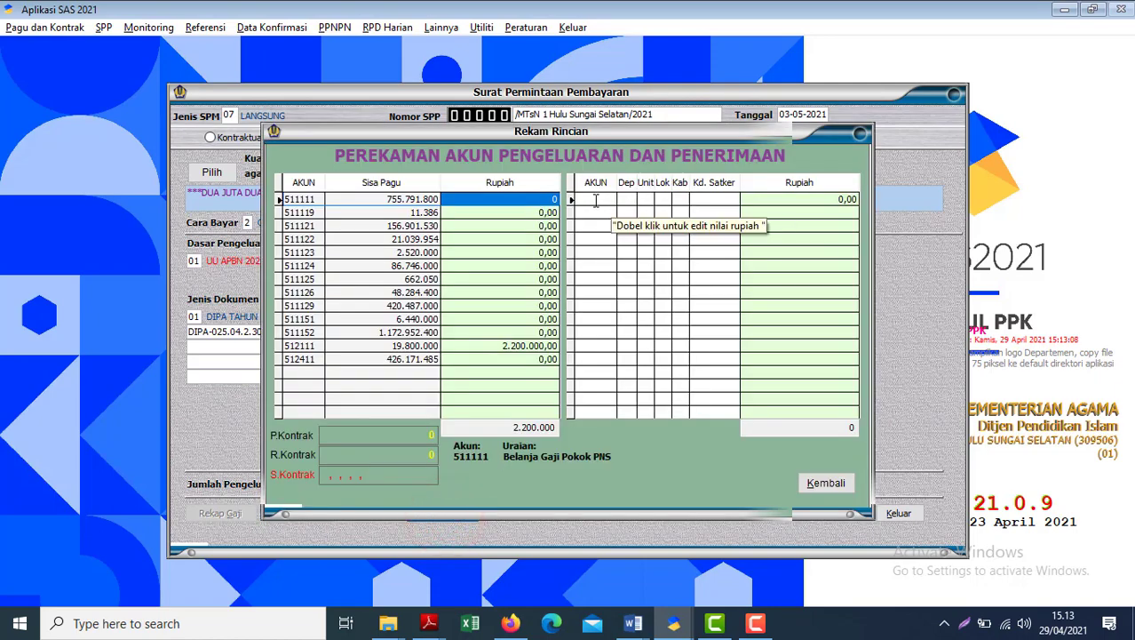
{"action": "left_click", "coordinate": [596, 201]}
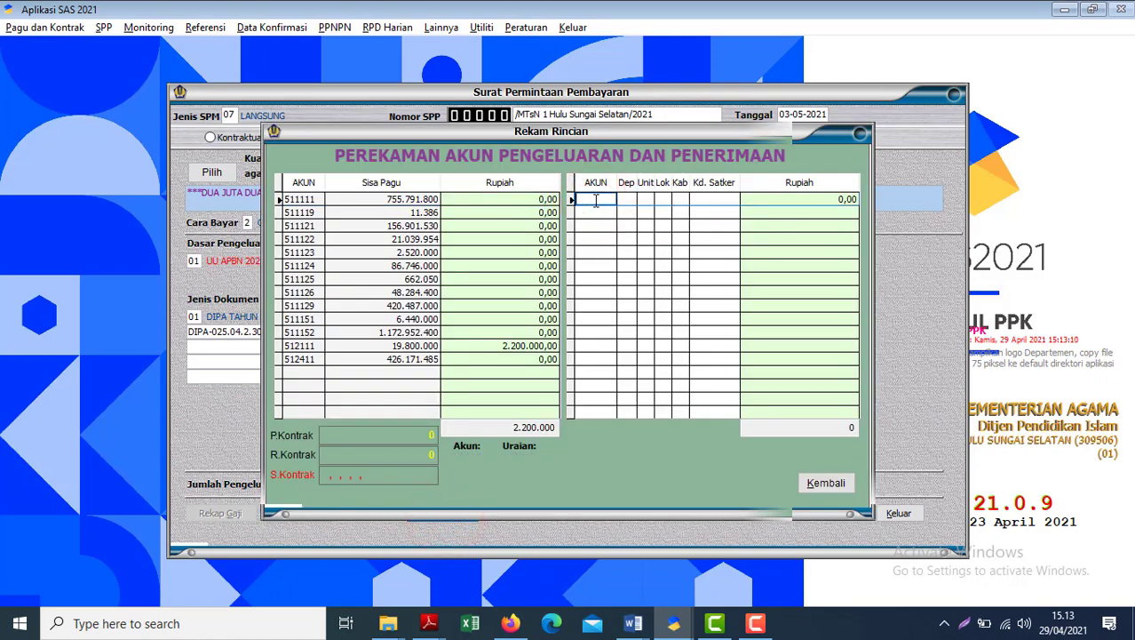
{"action": "left_click", "coordinate": [829, 483]}
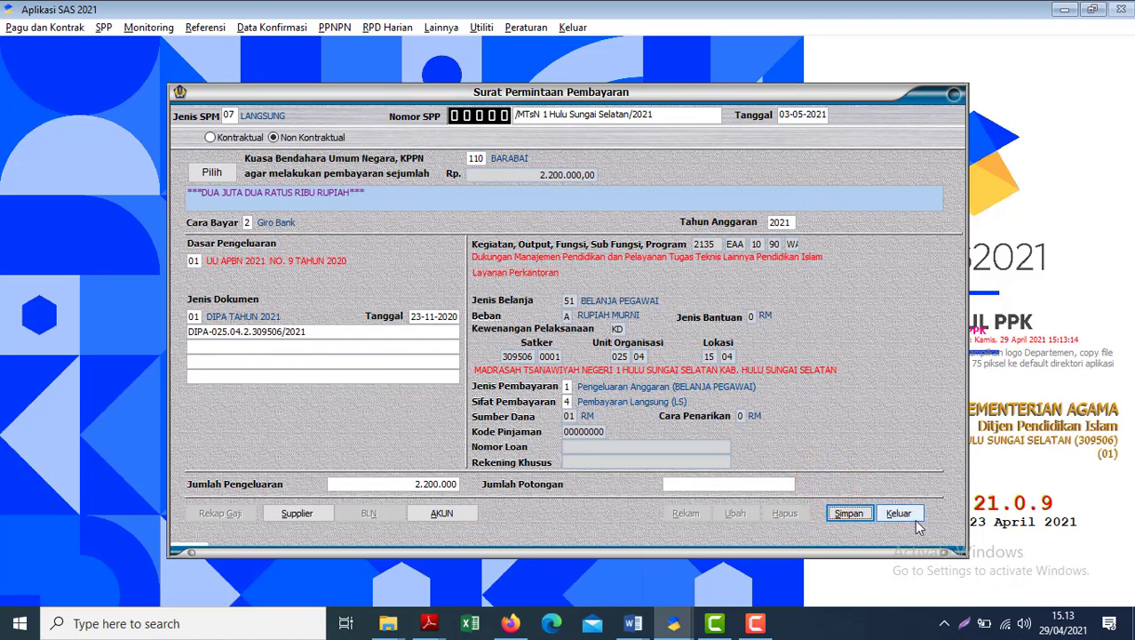
{"action": "left_click", "coordinate": [848, 512]}
Step: Review the SPM THR payment basis and description rules in Juknis-THR-2021.pdf and return to the SPP form
{"action": "mouse_move", "coordinate": [428, 626]}
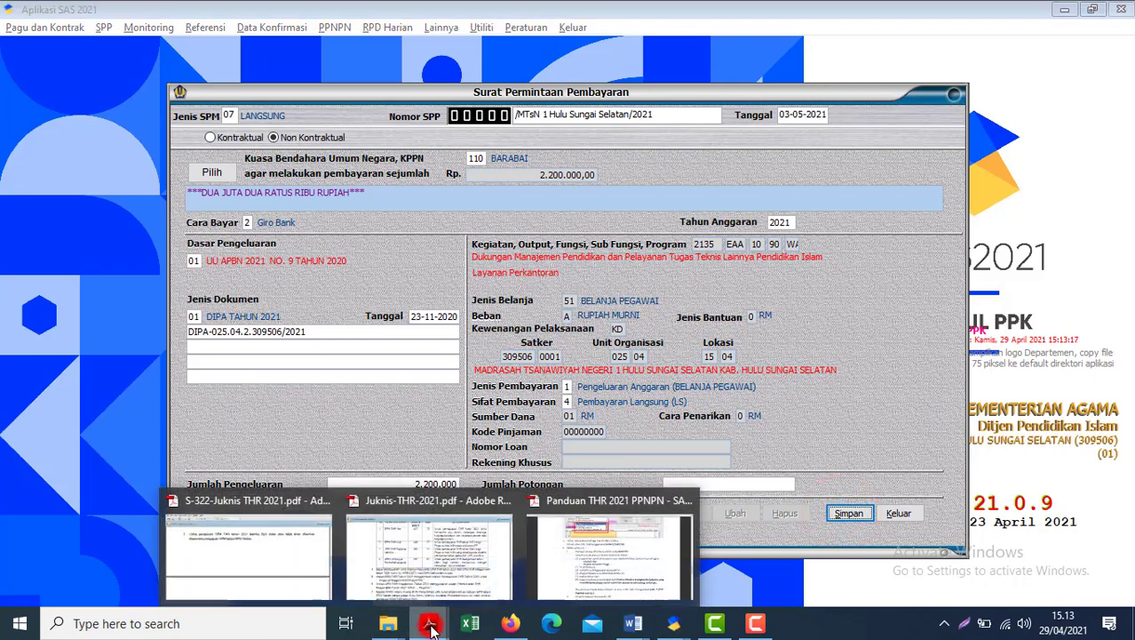
{"action": "mouse_move", "coordinate": [609, 539]}
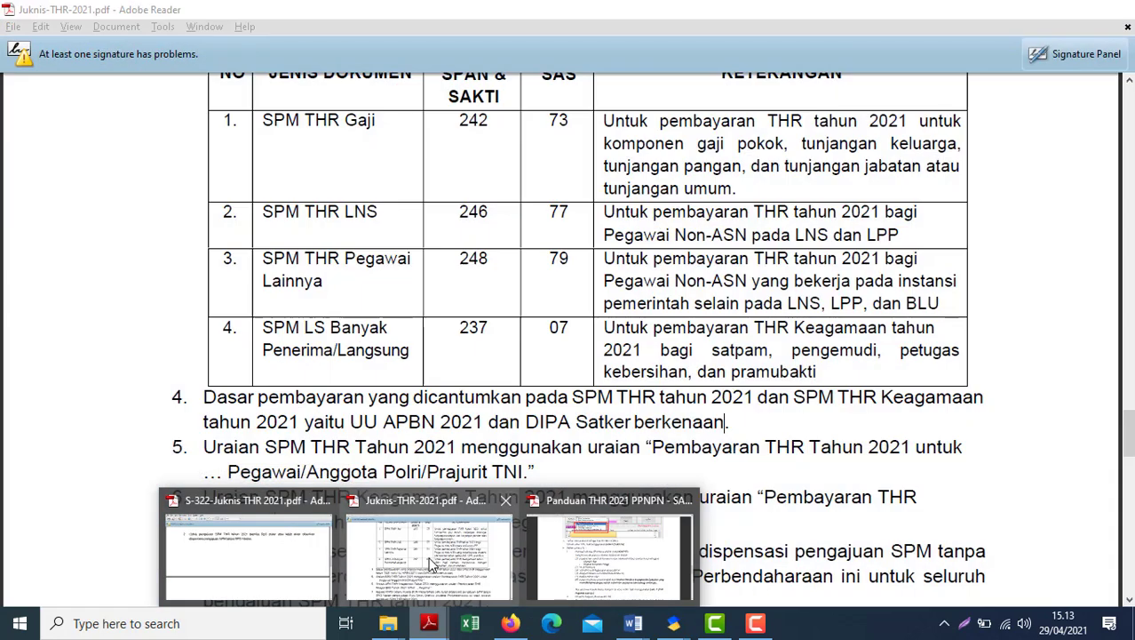
{"action": "left_click", "coordinate": [430, 565]}
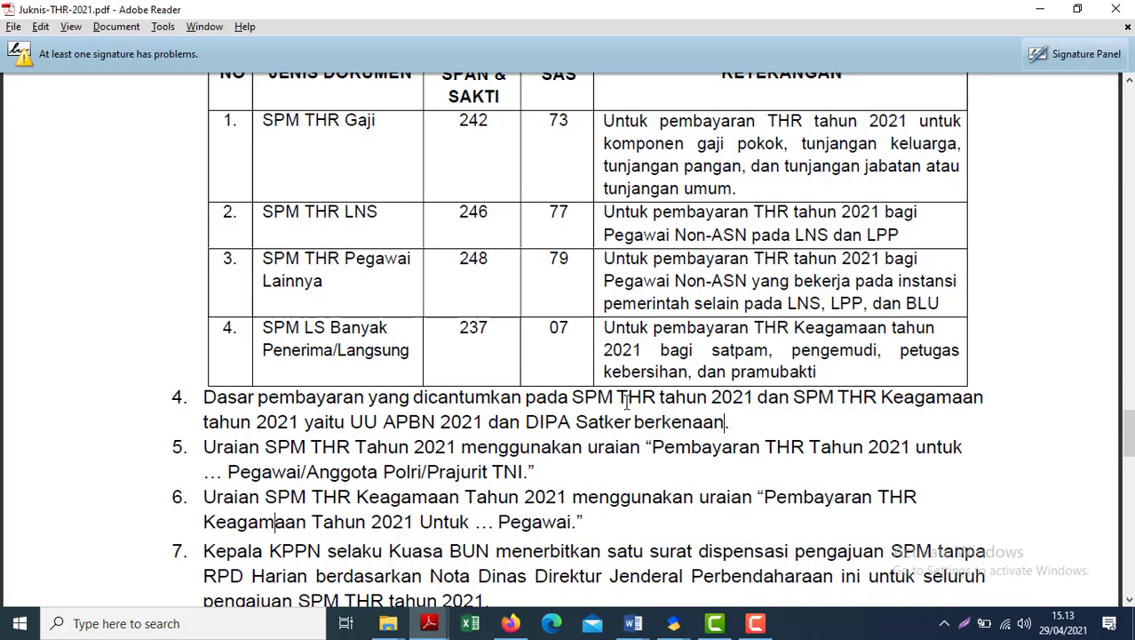
{"action": "key", "text": "alt+Tab"}
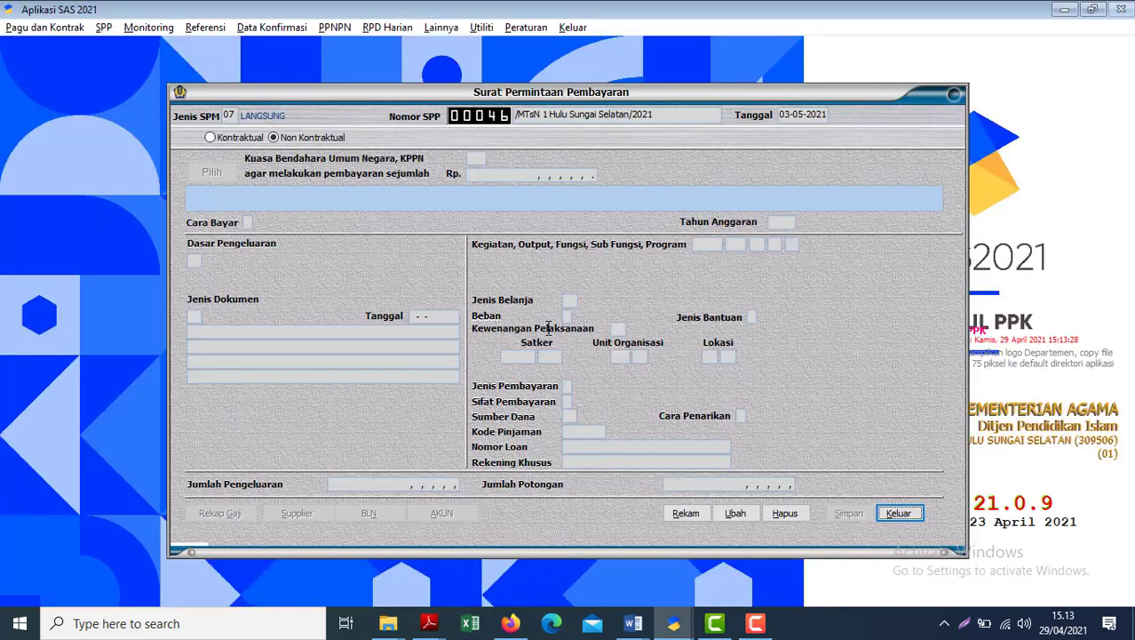
Step: Close the SPP form and generate an on-screen SPP Awal print preview for the SPP dated within 29-04-2021 to 03-05-2021
{"action": "left_click", "coordinate": [897, 513]}
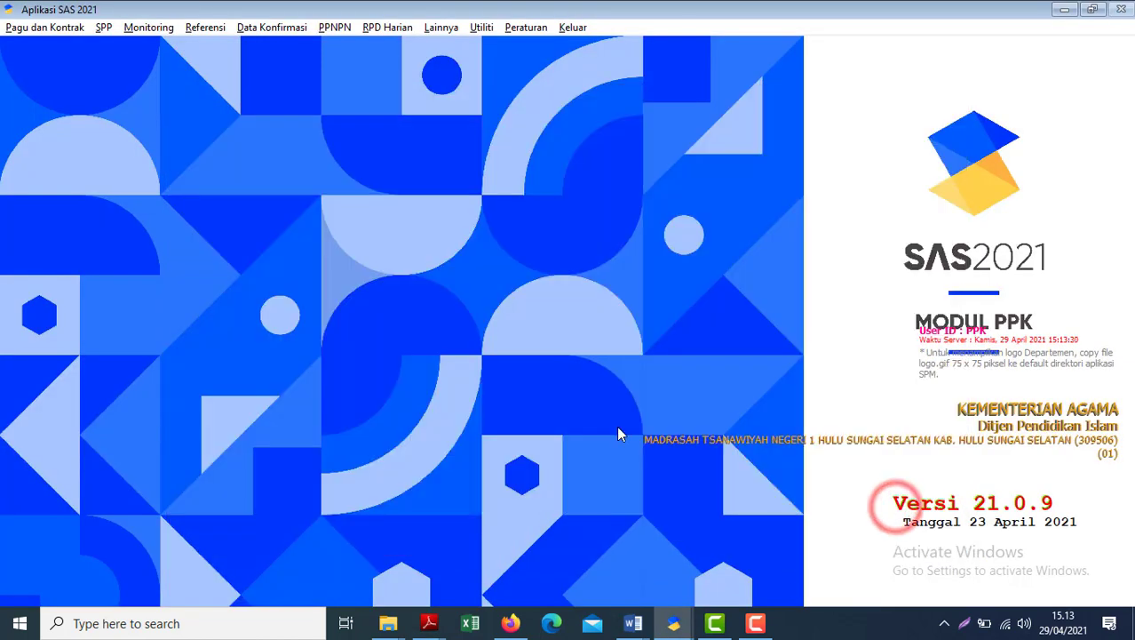
{"action": "left_click", "coordinate": [103, 27]}
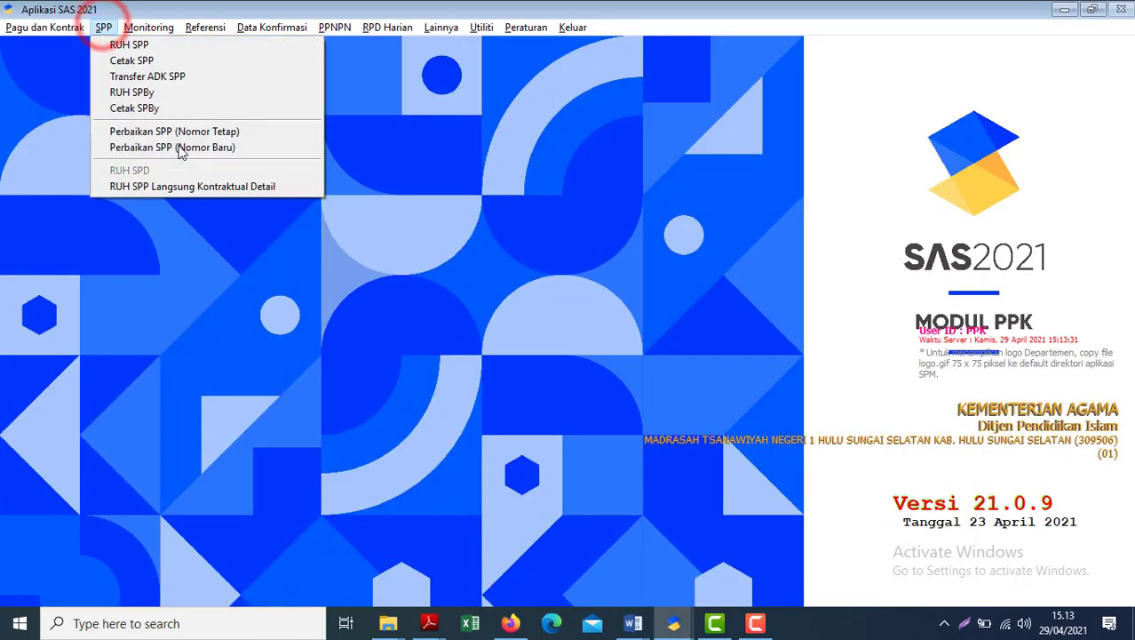
{"action": "left_click", "coordinate": [142, 61]}
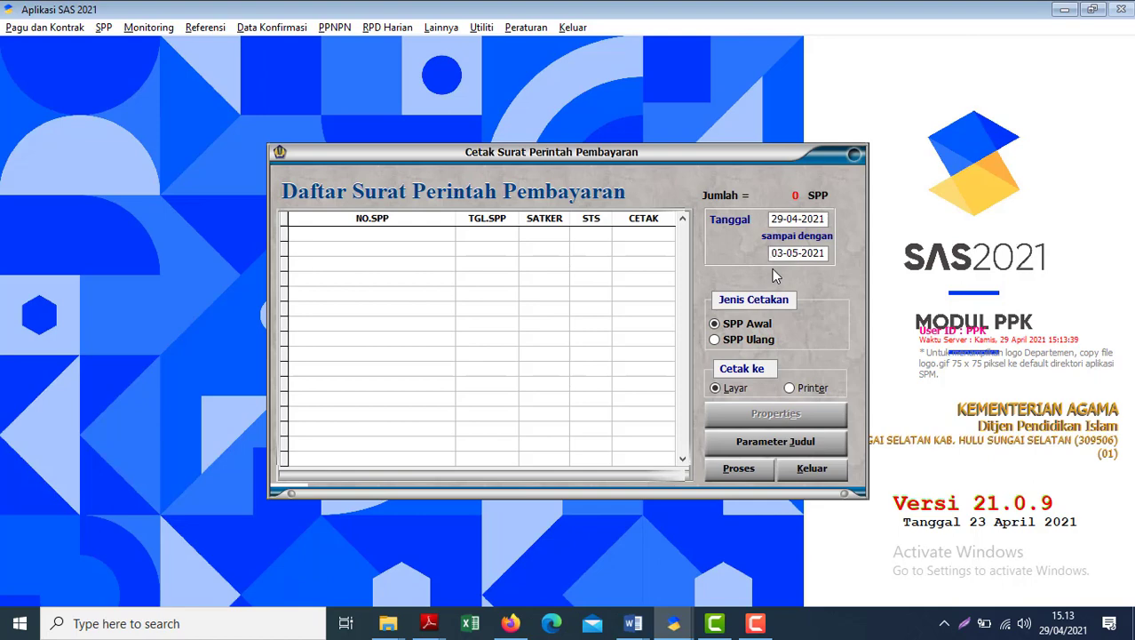
{"action": "key", "text": "Return"}
{"action": "left_click", "coordinate": [622, 234]}
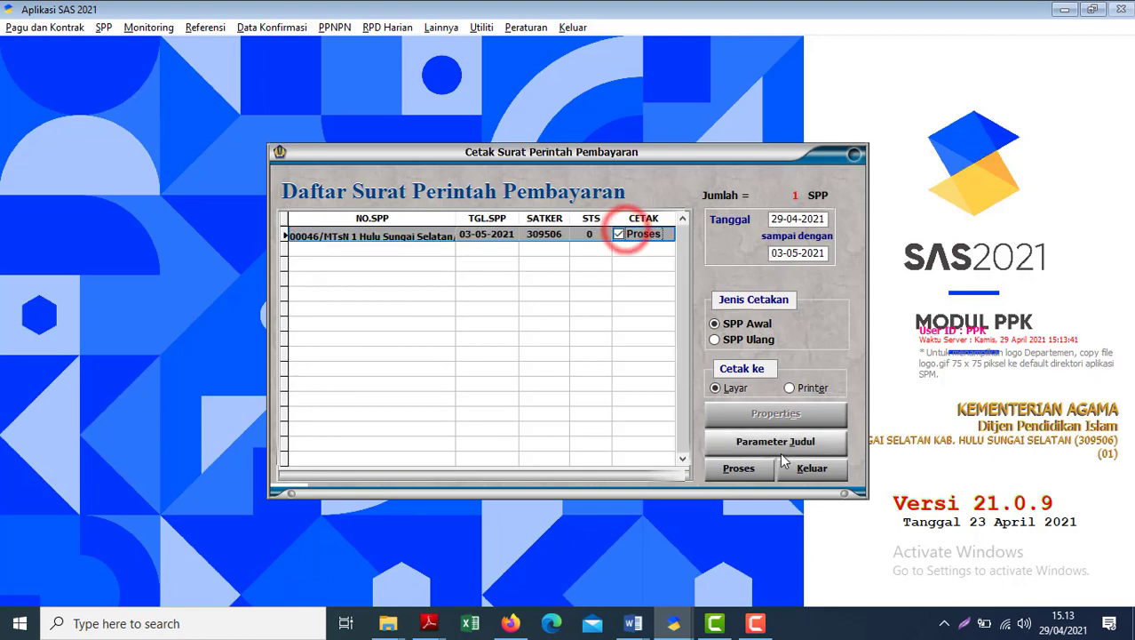
{"action": "left_click", "coordinate": [751, 466]}
{"action": "left_click", "coordinate": [759, 467]}
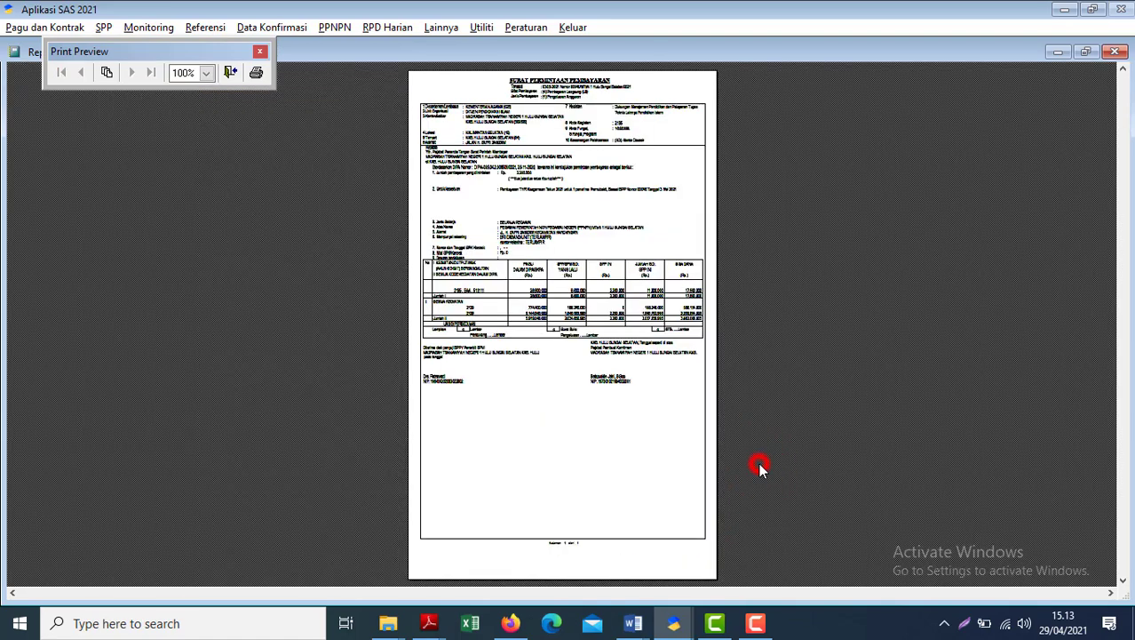
{"action": "left_click", "coordinate": [544, 161]}
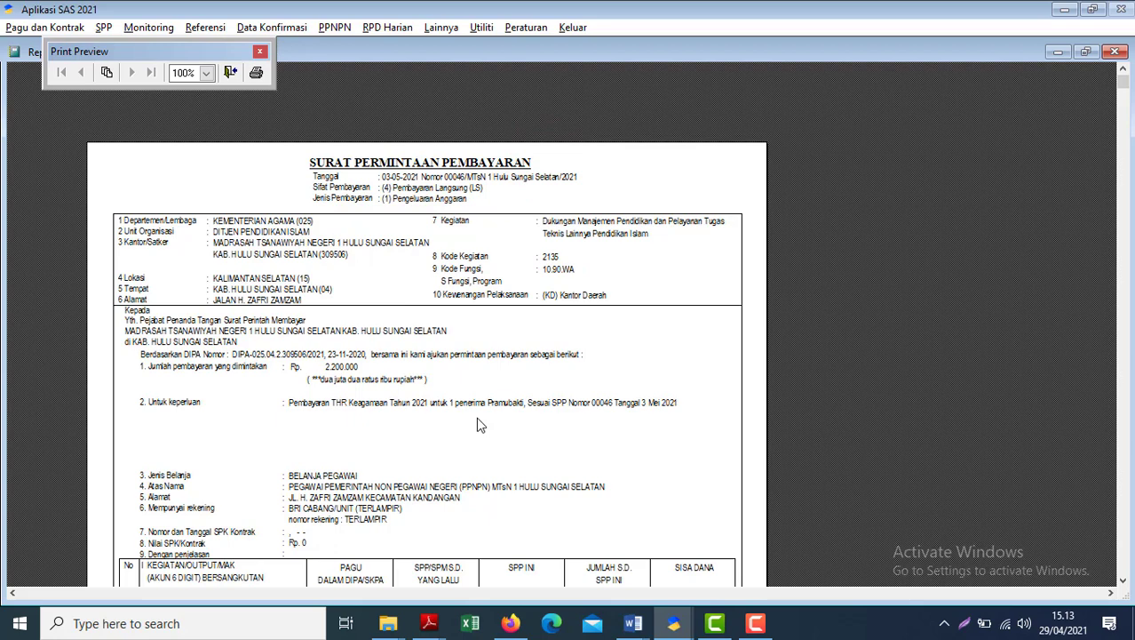
Step: Compare the previewed SPP's purpose text with the PPNPN wording in the Uraian SPM document, and close the preview and SPP printing
{"action": "left_click", "coordinate": [632, 623]}
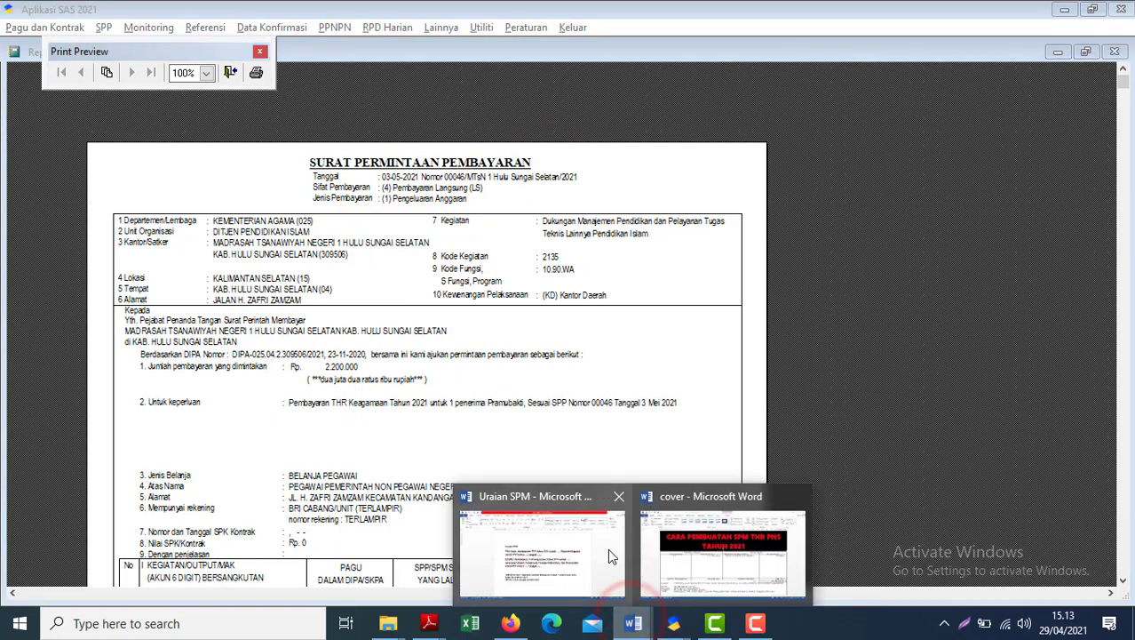
{"action": "mouse_move", "coordinate": [609, 556]}
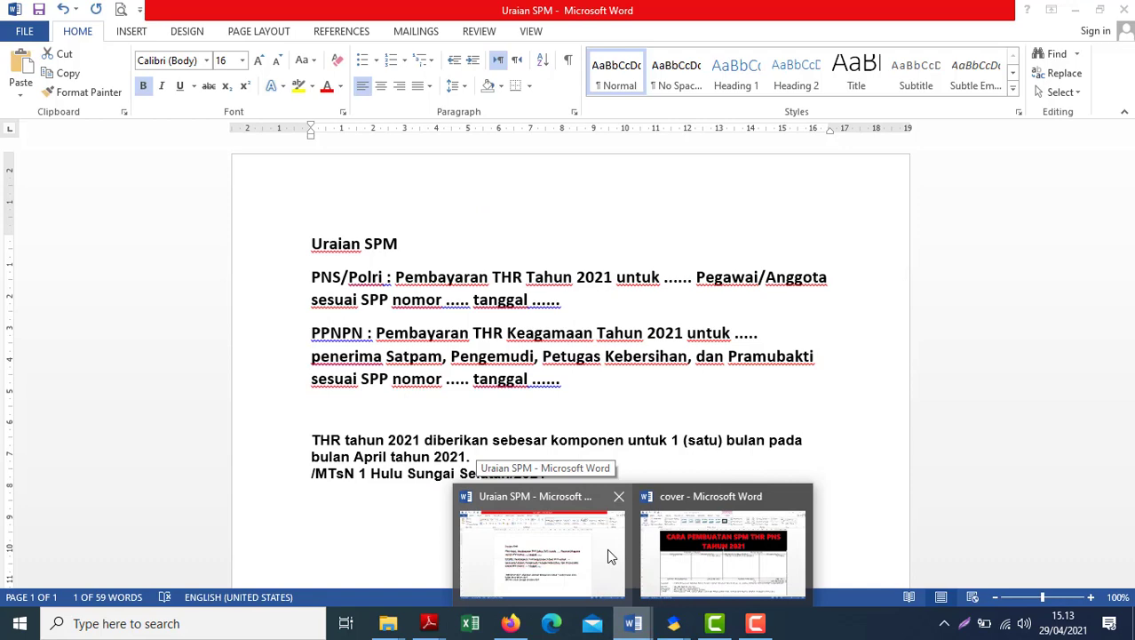
{"action": "left_click", "coordinate": [609, 557]}
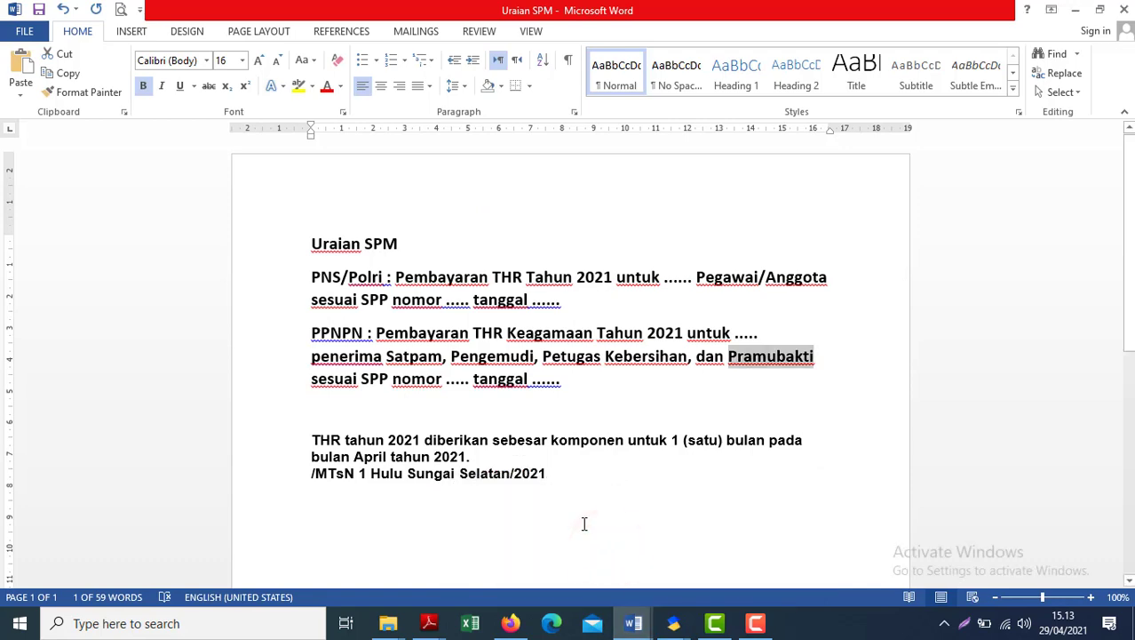
{"action": "key", "text": "alt+Tab"}
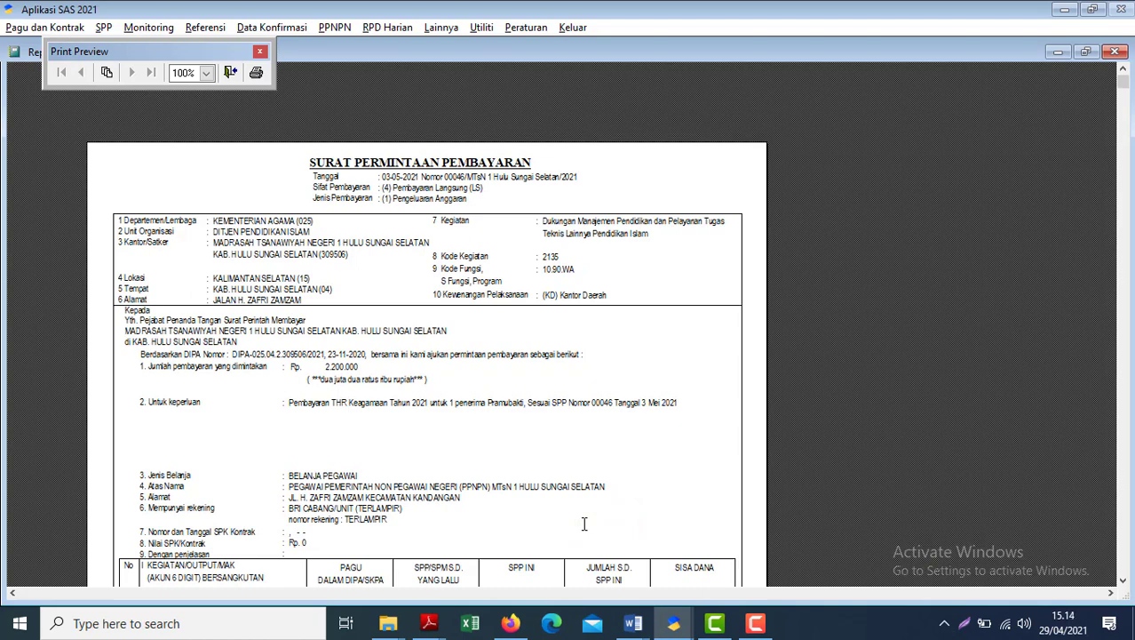
{"action": "key", "text": "Escape"}
{"action": "left_click", "coordinate": [842, 466]}
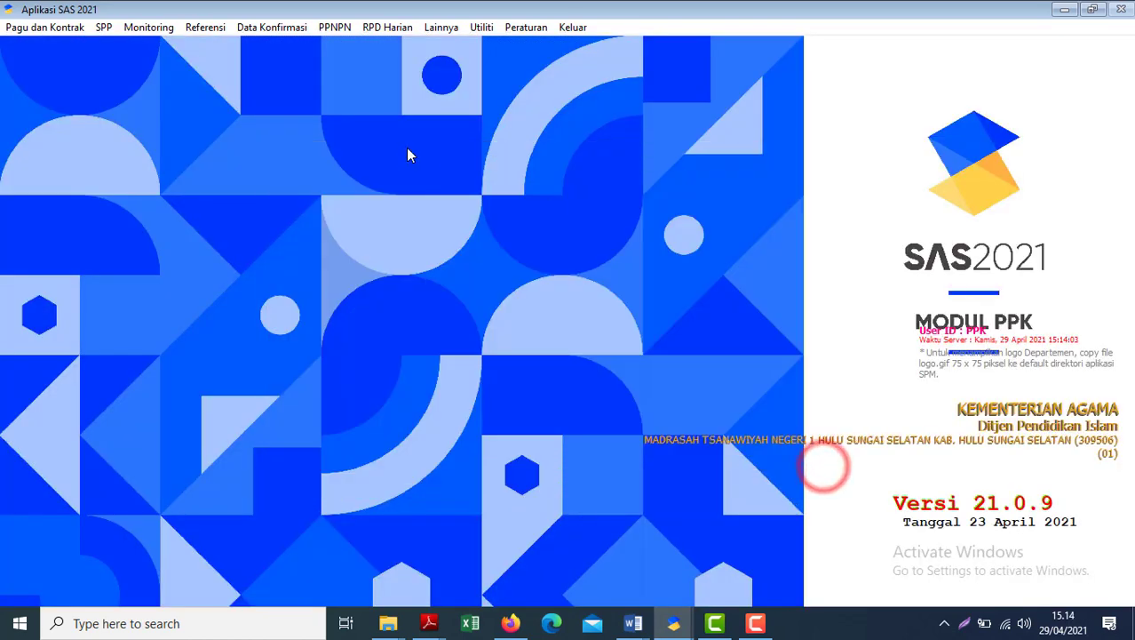
Step: Switch to the SAS 2021 PPSPM module and open the form for recording, cancelling and deleting SPMs
{"action": "mouse_move", "coordinate": [681, 619]}
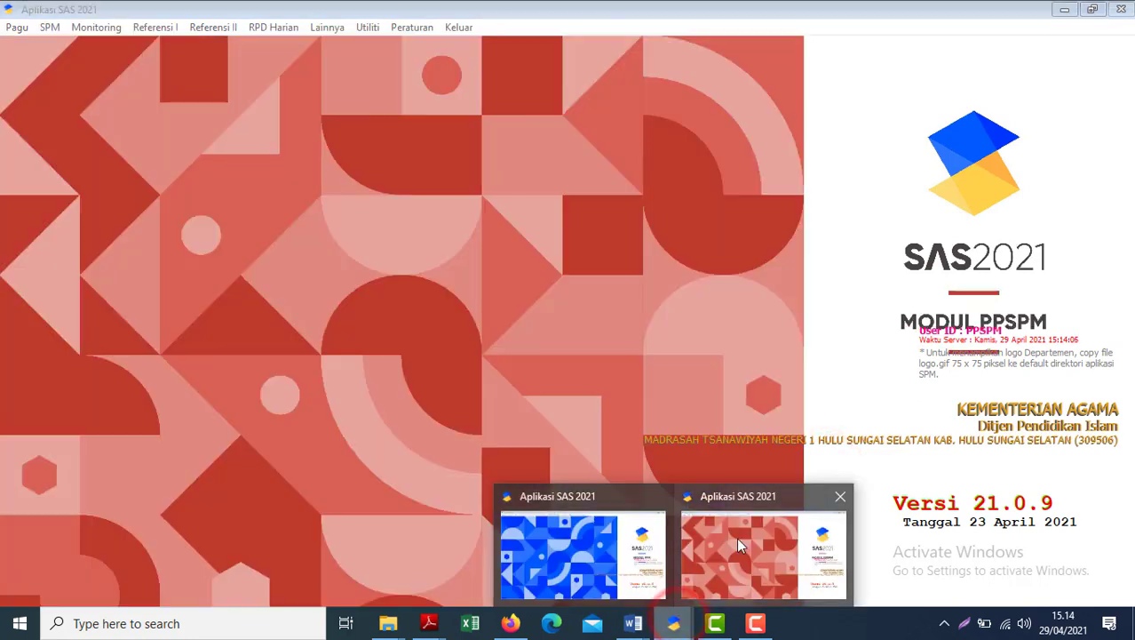
{"action": "left_click", "coordinate": [737, 537]}
{"action": "left_click", "coordinate": [45, 29]}
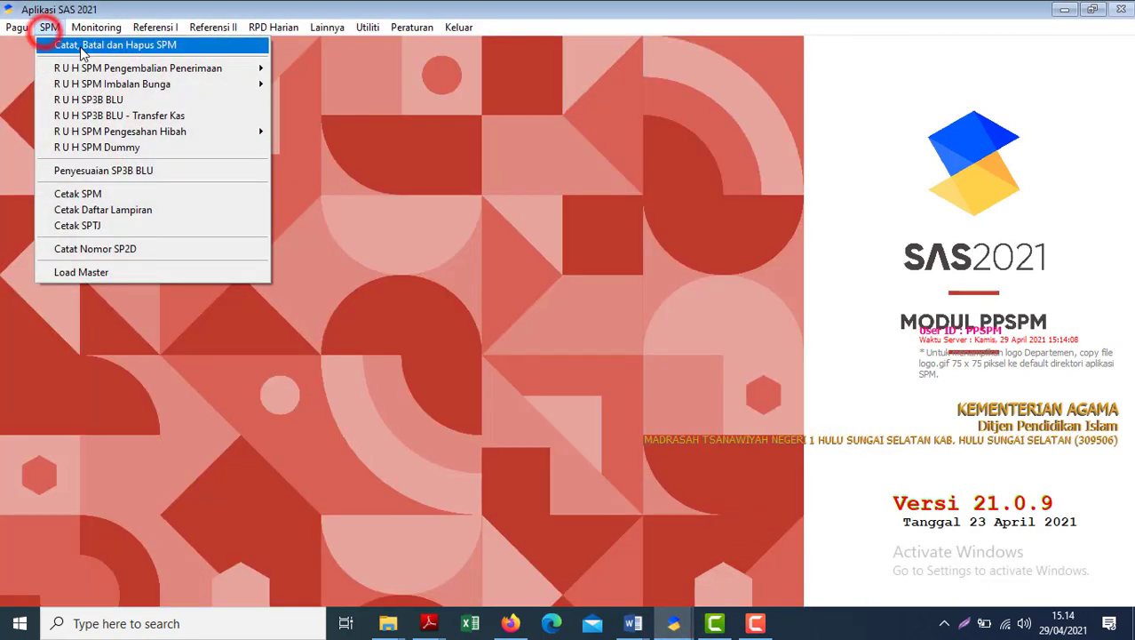
{"action": "left_click", "coordinate": [80, 43]}
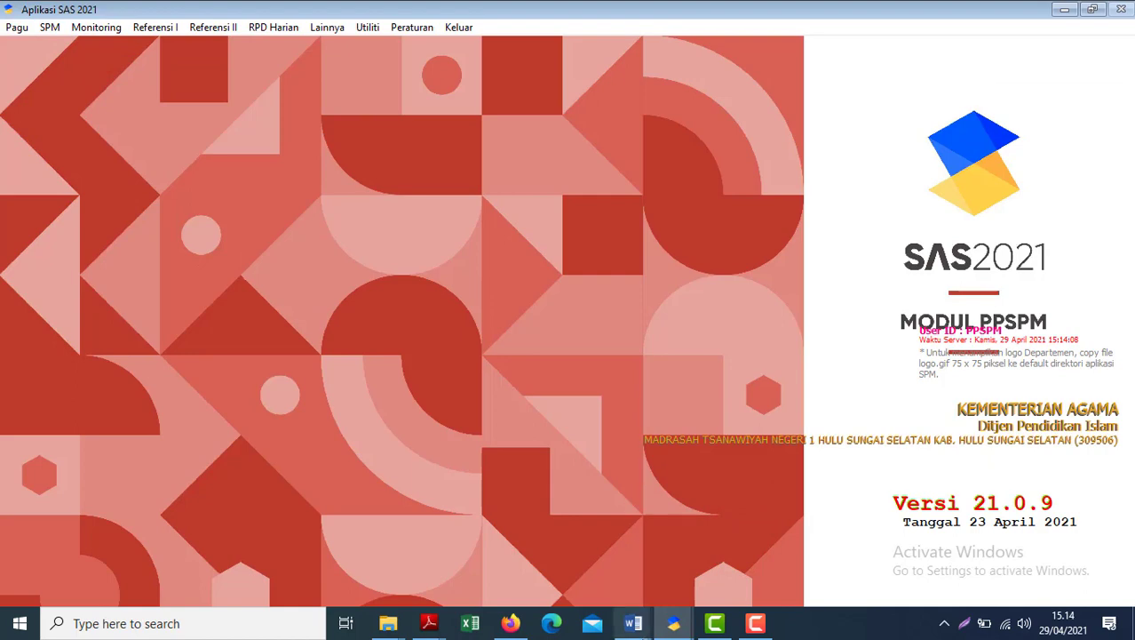
Step: Copy the number suffix "/MTsN 1 Hulu Sungai Selatan/2021" from the Uraian SPM document and return to the SPM form
{"action": "left_click", "coordinate": [633, 622]}
{"action": "left_click", "coordinate": [576, 551]}
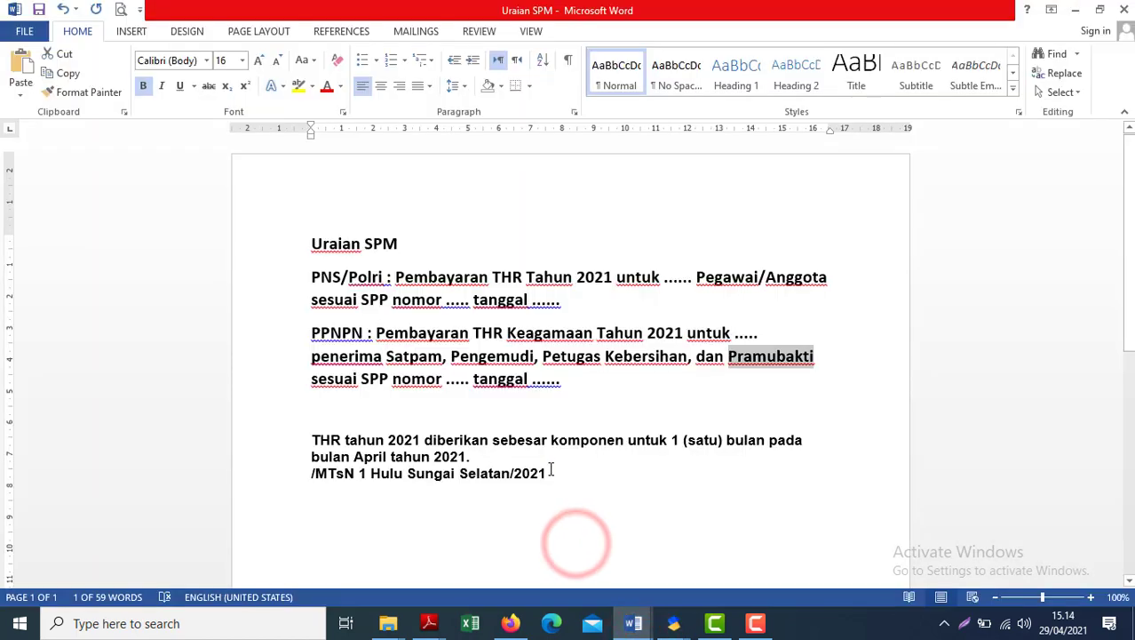
{"action": "left_click_drag", "start_coordinate": [549, 472], "coordinate": [307, 468]}
{"action": "key", "text": "alt+Tab"}
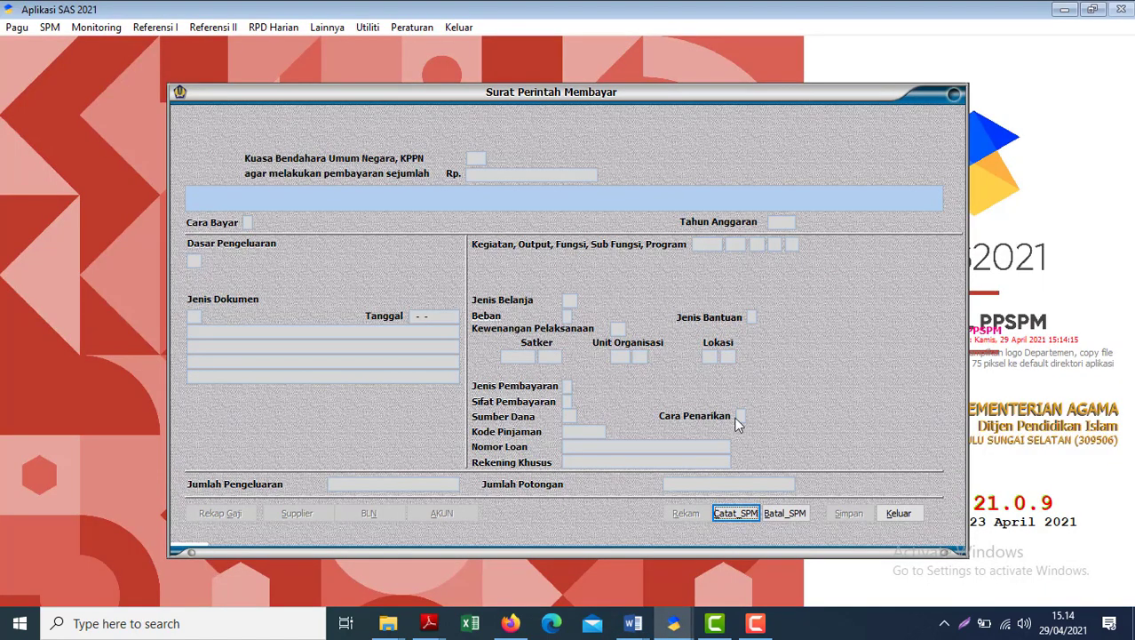
Step: Start recording an SPM, list SPPs dated 29-04-2021 to 03-05-2021, and load the 2.200.000 THR SPP
{"action": "left_click", "coordinate": [737, 512]}
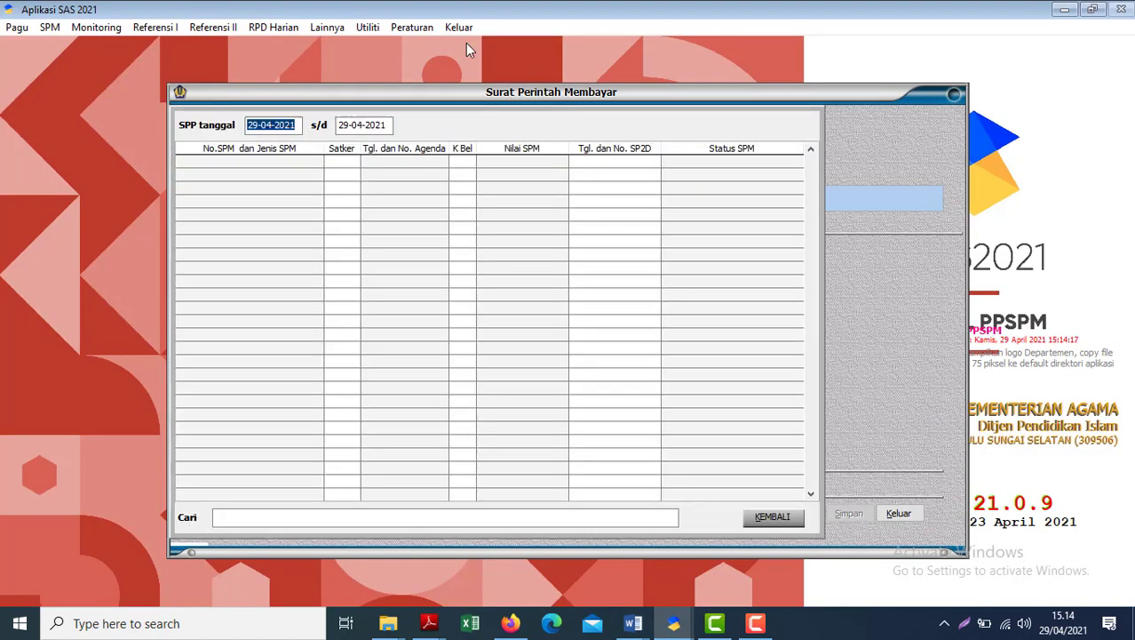
{"action": "left_click", "coordinate": [342, 125]}
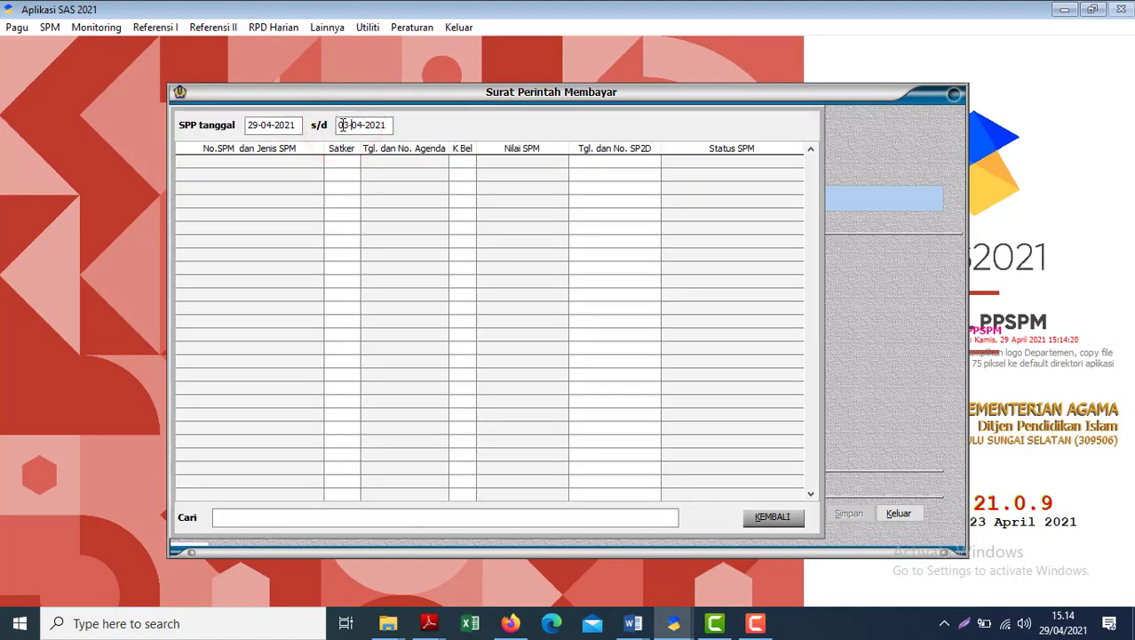
{"action": "key", "text": "Return"}
{"action": "key", "text": "Return"}
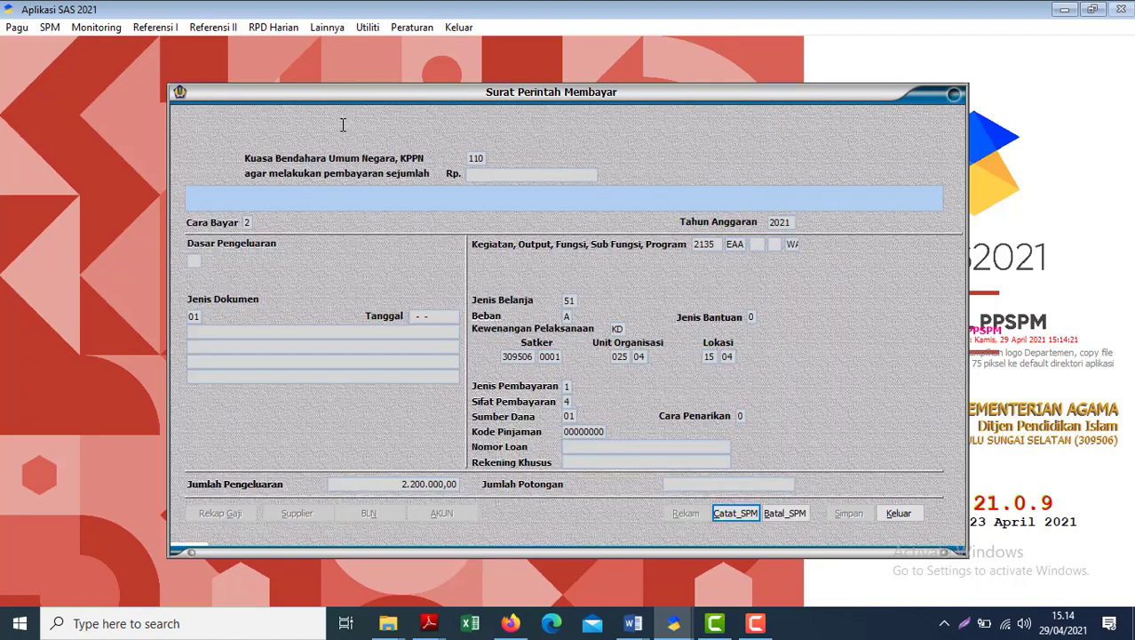
Step: Complete the SPM number with "/MTsN 1 Hulu Sungai Selatan/2021", date it 03-05-2021, save the SPM, and close the form
{"action": "left_click", "coordinate": [620, 115]}
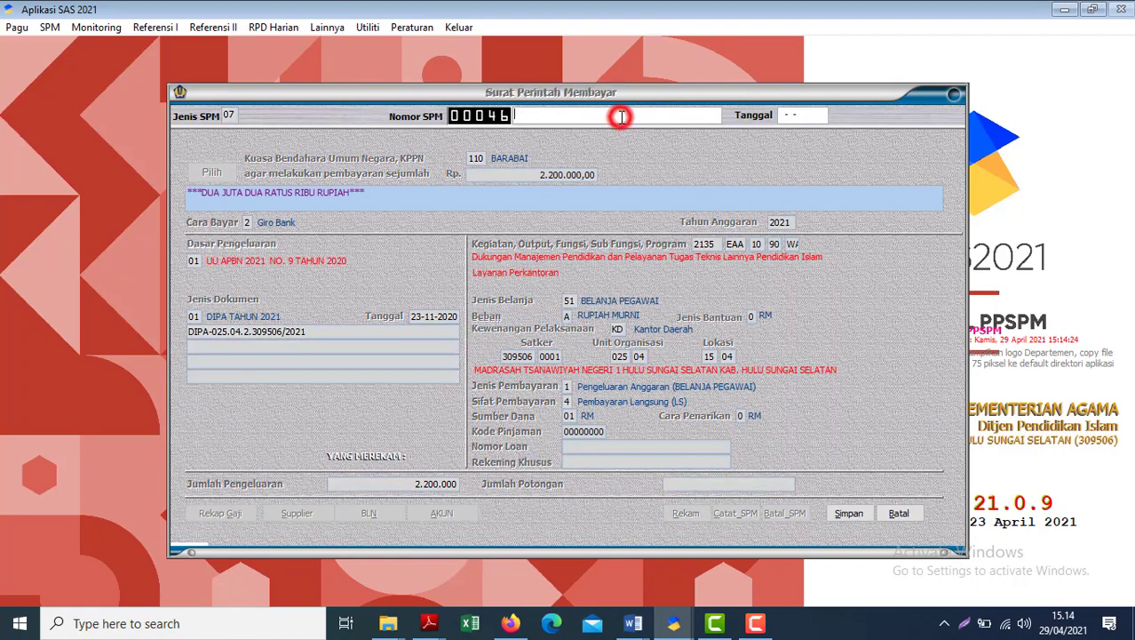
{"action": "key", "text": "Return"}
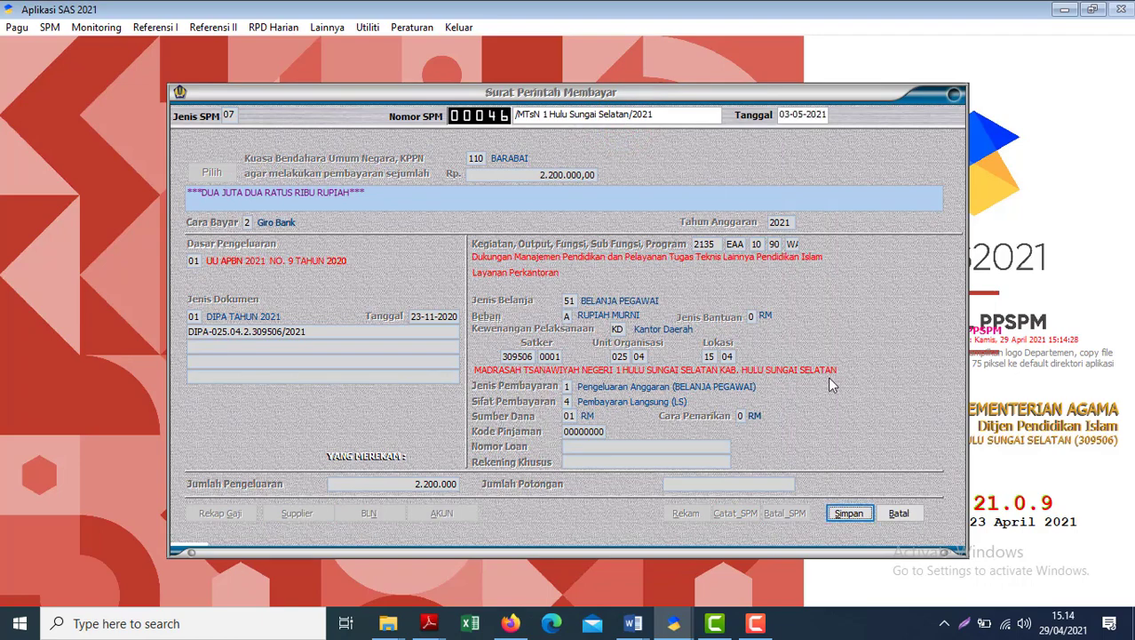
{"action": "left_click", "coordinate": [852, 515]}
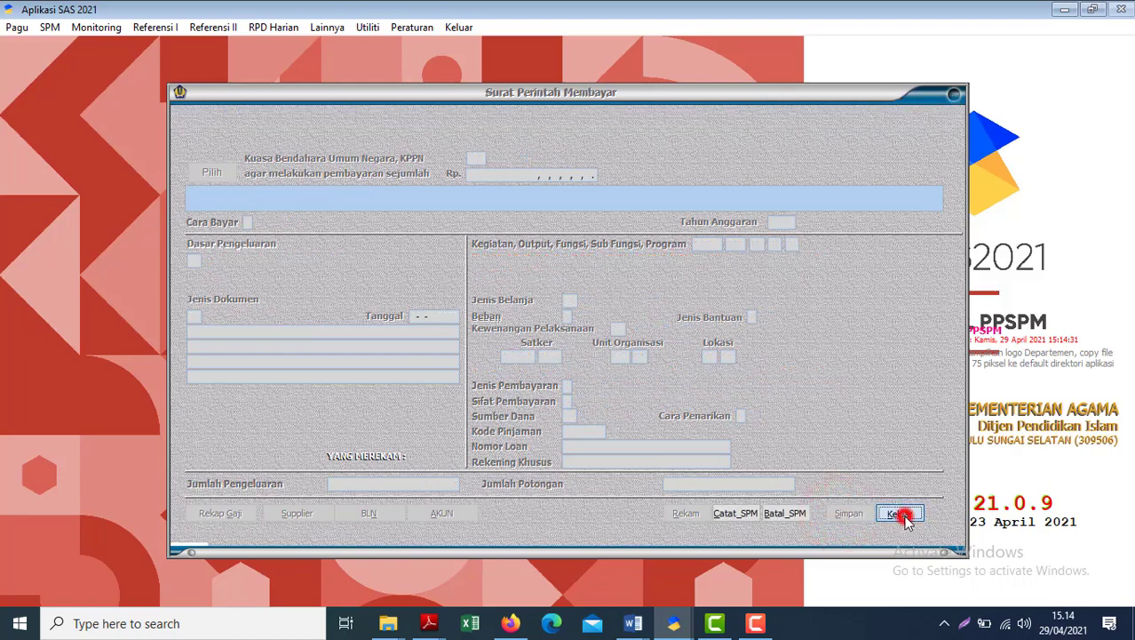
{"action": "left_click", "coordinate": [899, 513]}
Step: Process the SPM dated within 29-04-2021 to 03-05-2021 for on-screen printing as SPM Awal
{"action": "left_click", "coordinate": [51, 28]}
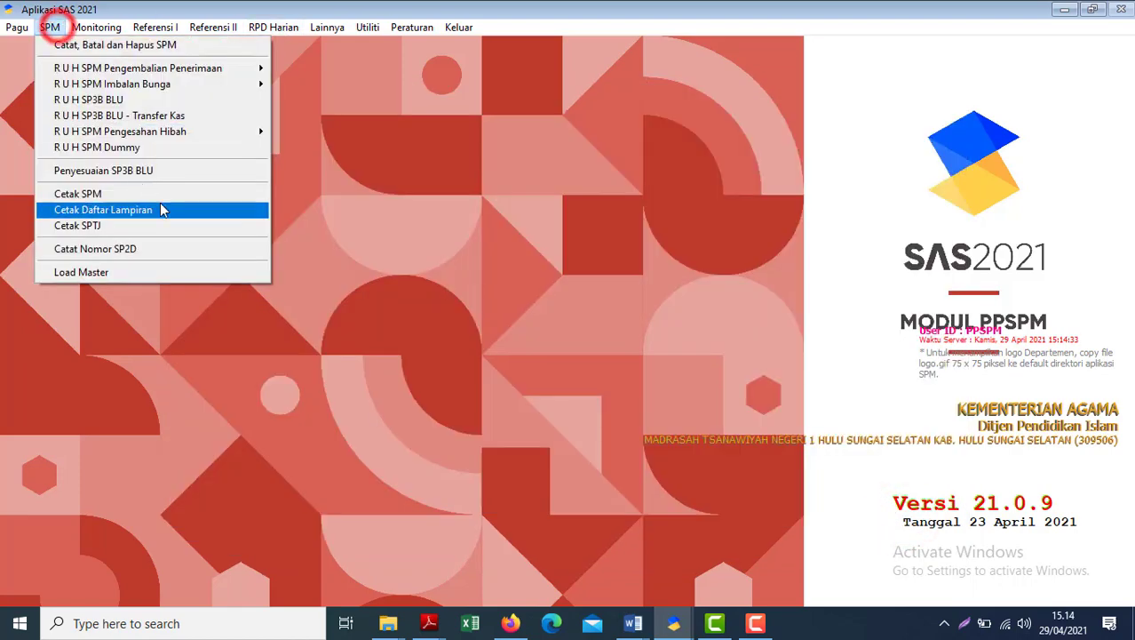
{"action": "left_click", "coordinate": [99, 192]}
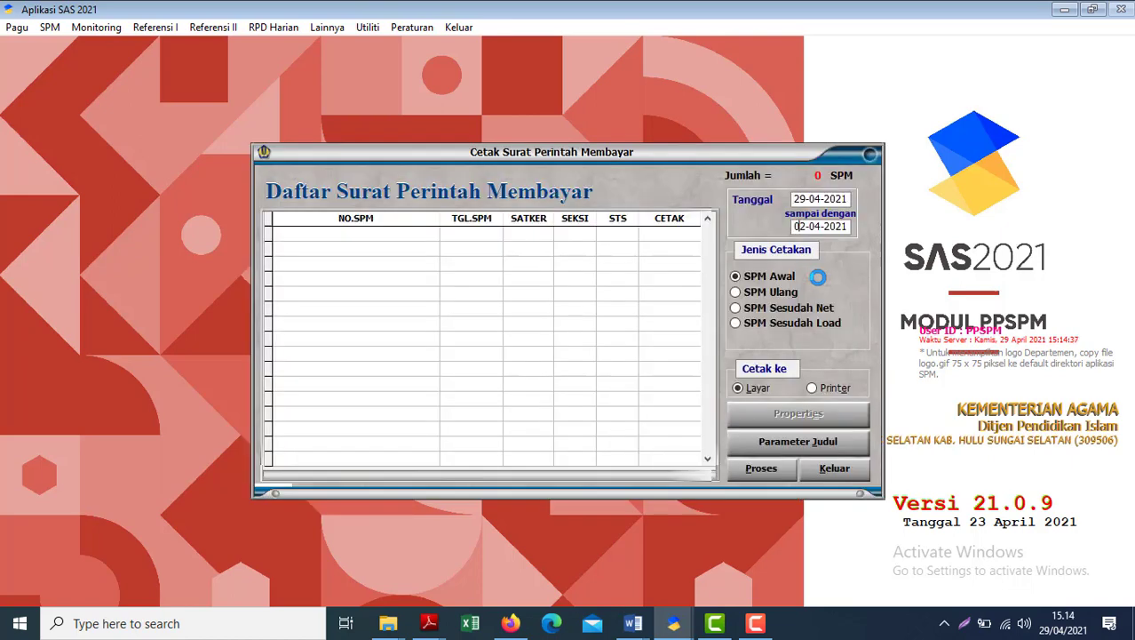
{"action": "type", "text": "5"}
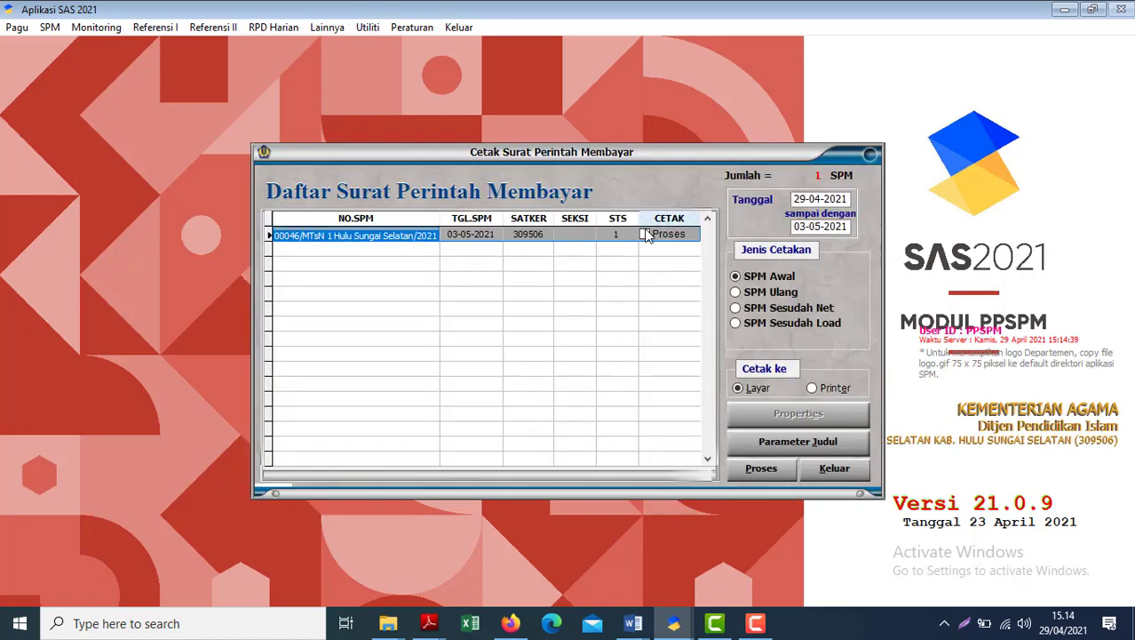
{"action": "left_click", "coordinate": [647, 234]}
{"action": "left_click", "coordinate": [766, 465]}
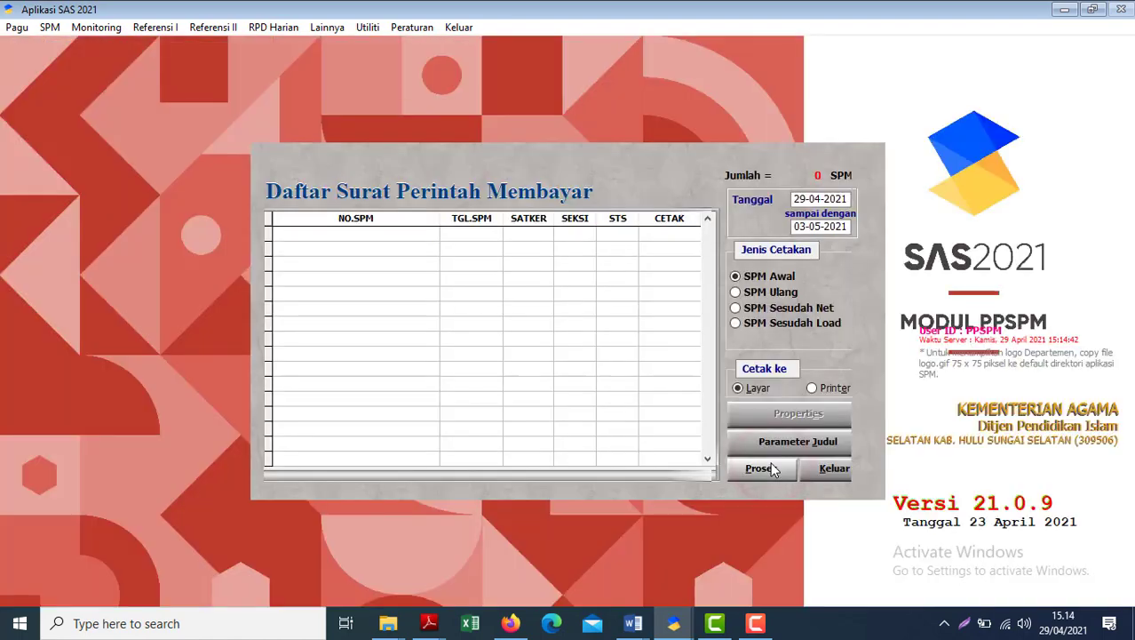
Step: Preview SPM 00046/MTsN 1 Hulu Sungai Selatan/2021 on screen as an SPM Ulang reprint, review its payment description, and close the preview
{"action": "left_click", "coordinate": [745, 295]}
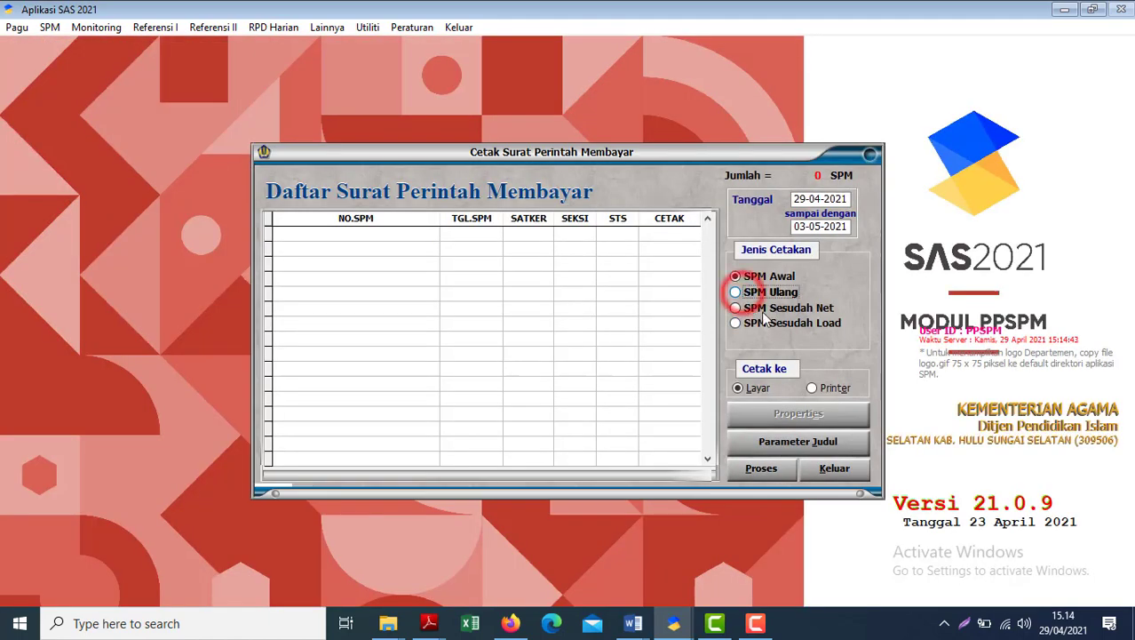
{"action": "left_click", "coordinate": [646, 295]}
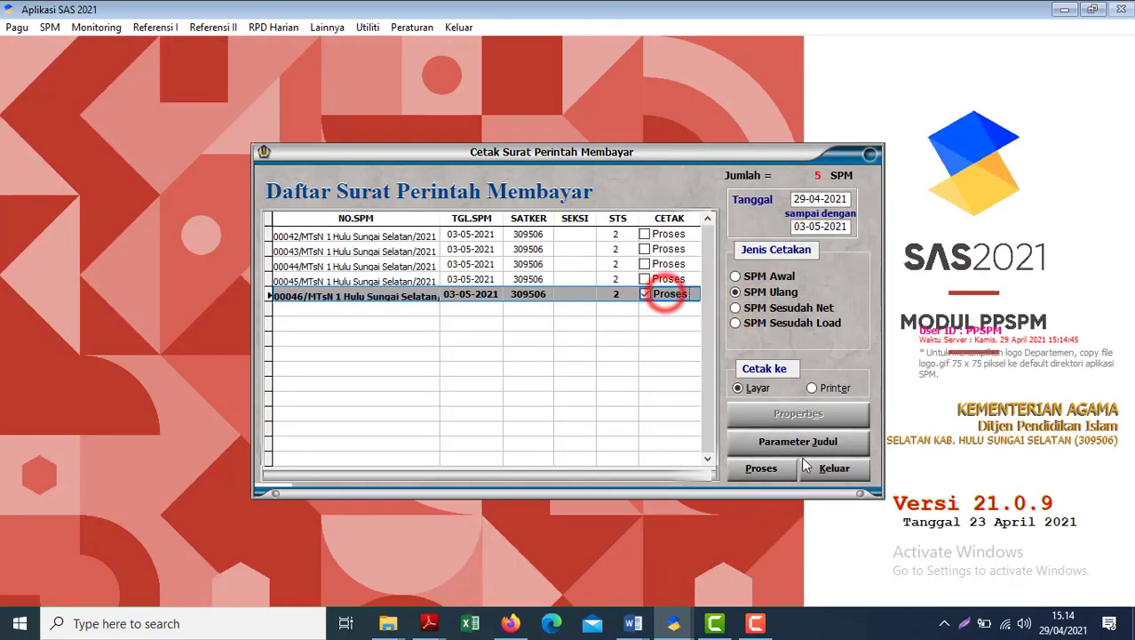
{"action": "left_click", "coordinate": [762, 473]}
{"action": "left_click", "coordinate": [761, 470]}
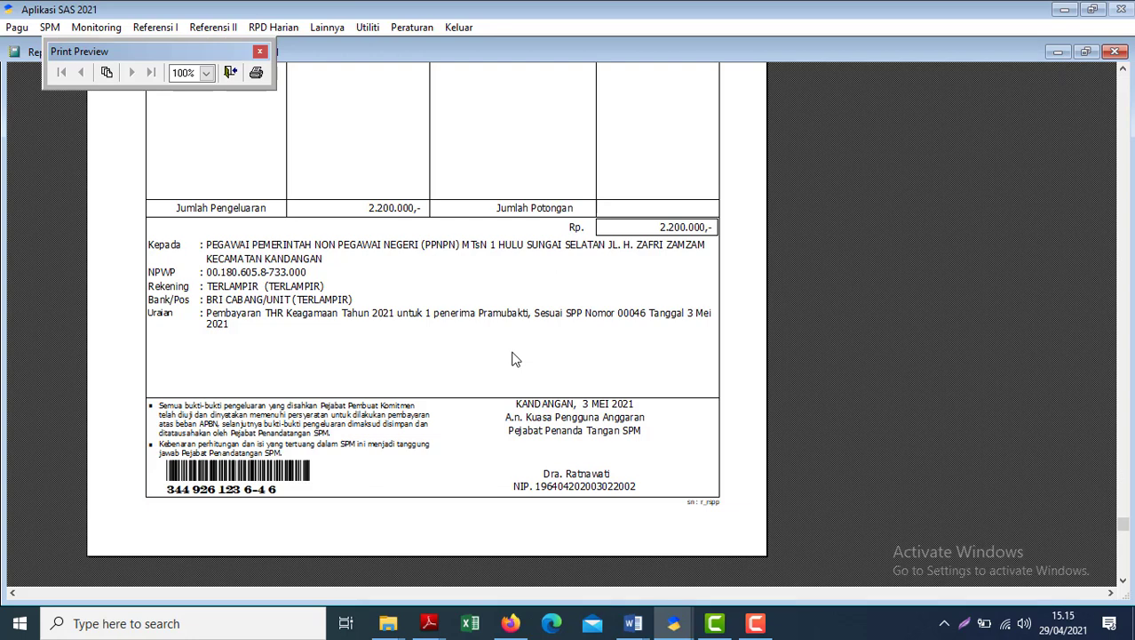
{"action": "key", "text": "Escape"}
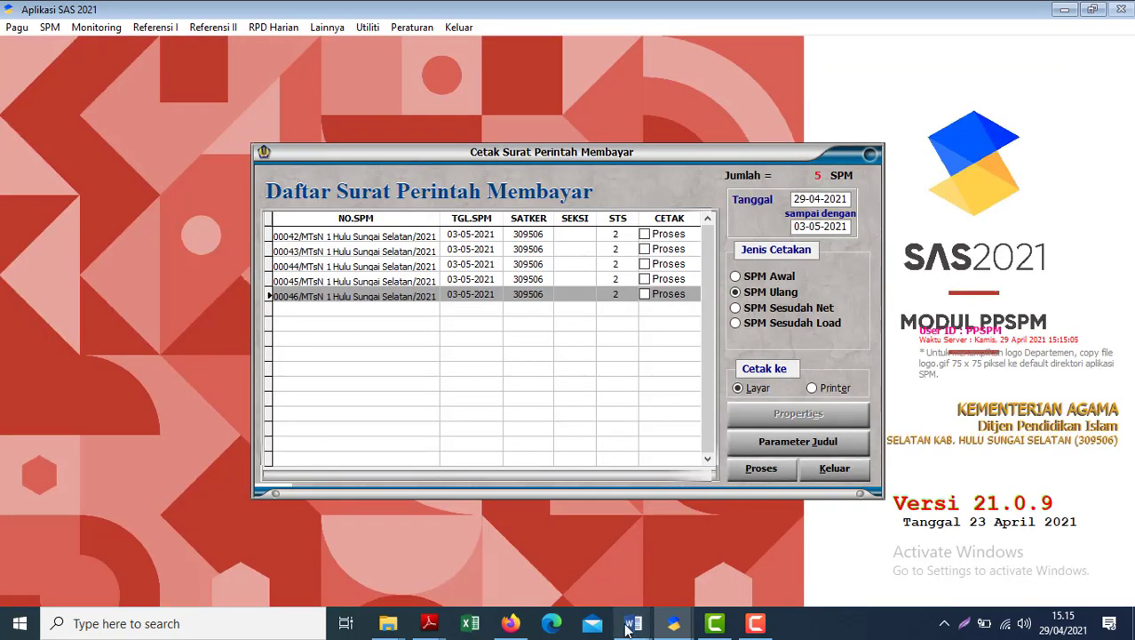
Step: Switch to Juknis-THR-2021.pdf in Adobe Reader and review the SPM document type codes and the rules for the THR Keagamaan description
{"action": "left_click", "coordinate": [430, 623]}
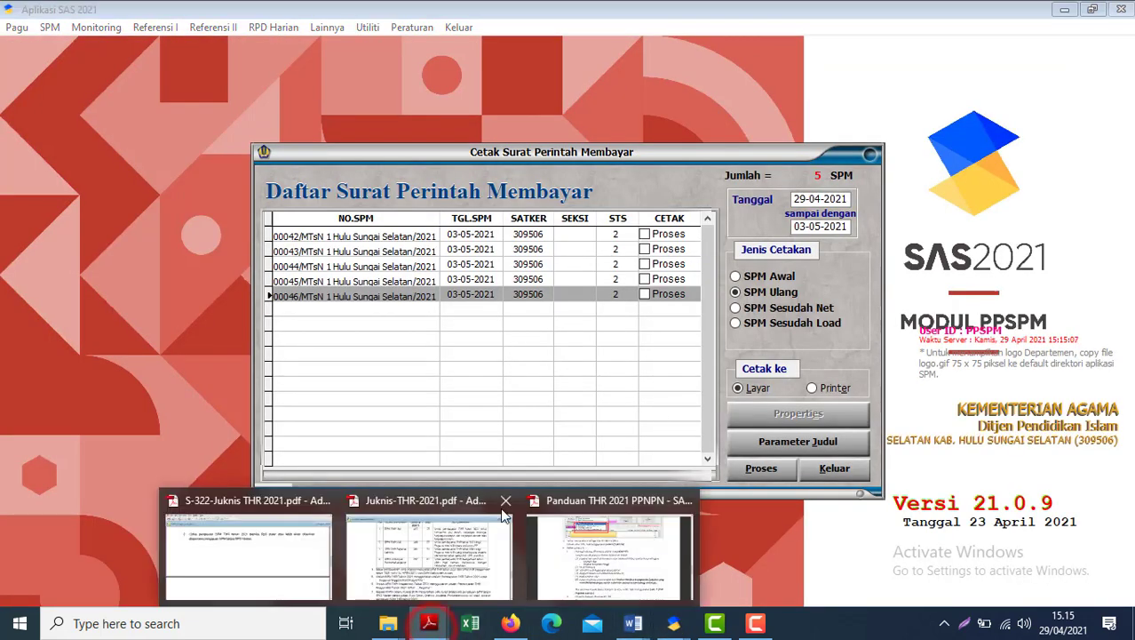
{"action": "left_click", "coordinate": [449, 537]}
{"action": "left_click", "coordinate": [430, 625]}
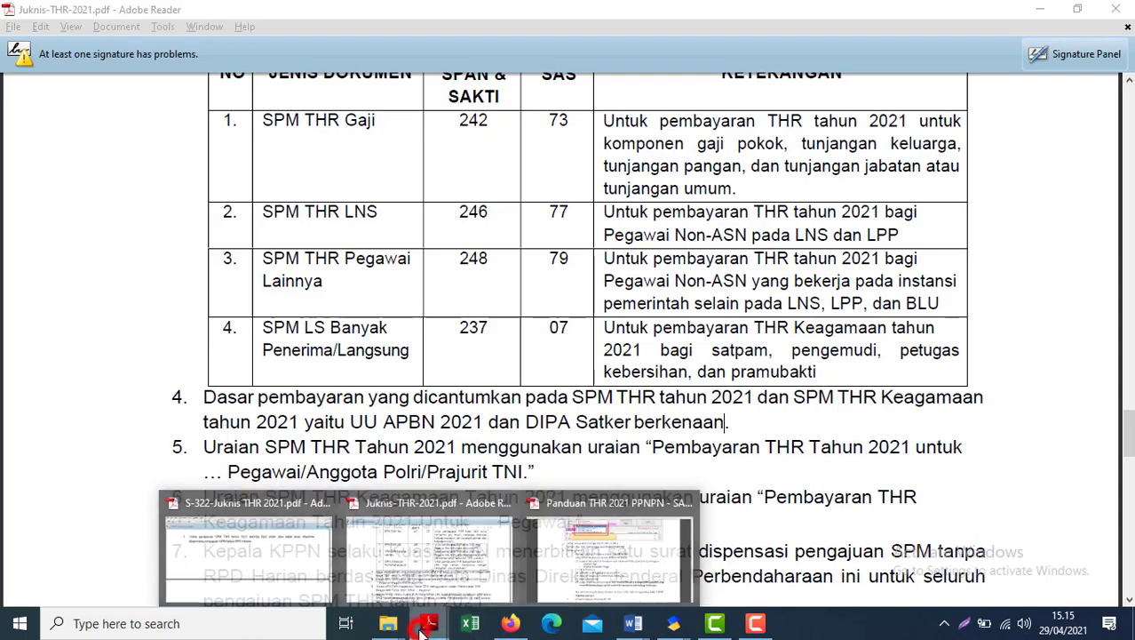
{"action": "mouse_move", "coordinate": [619, 538]}
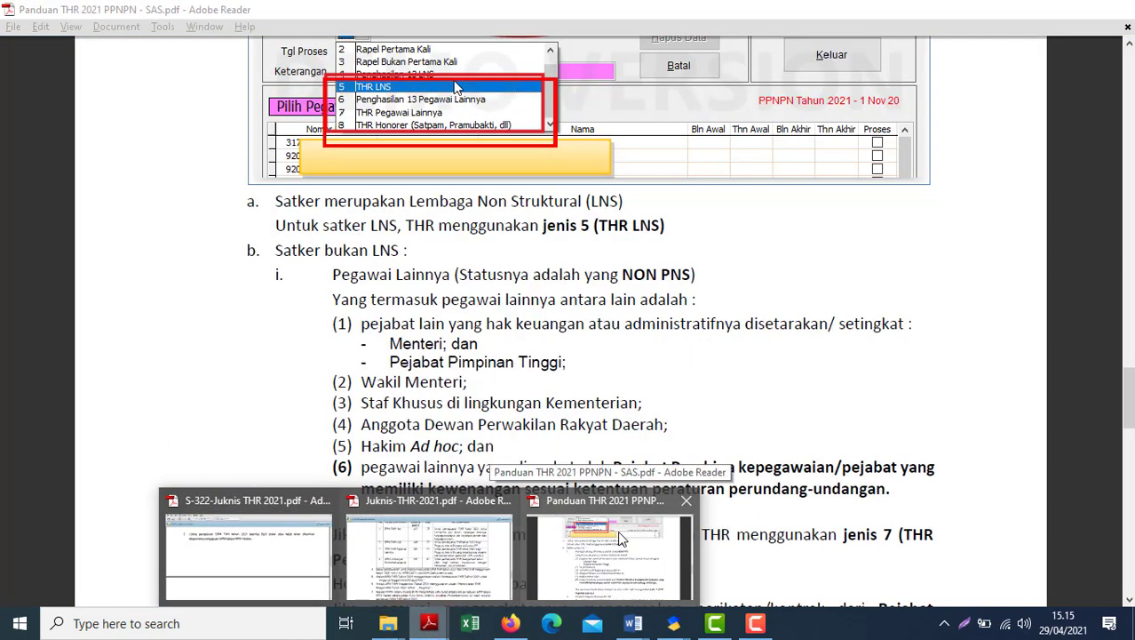
{"action": "left_click", "coordinate": [434, 524]}
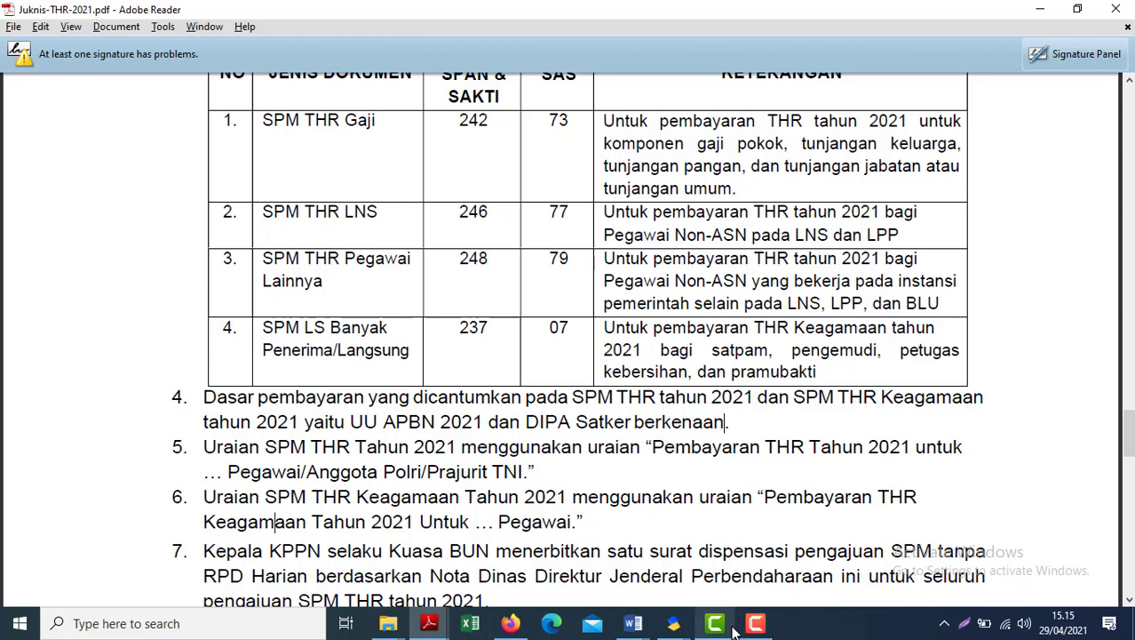
{"action": "left_click", "coordinate": [762, 624]}
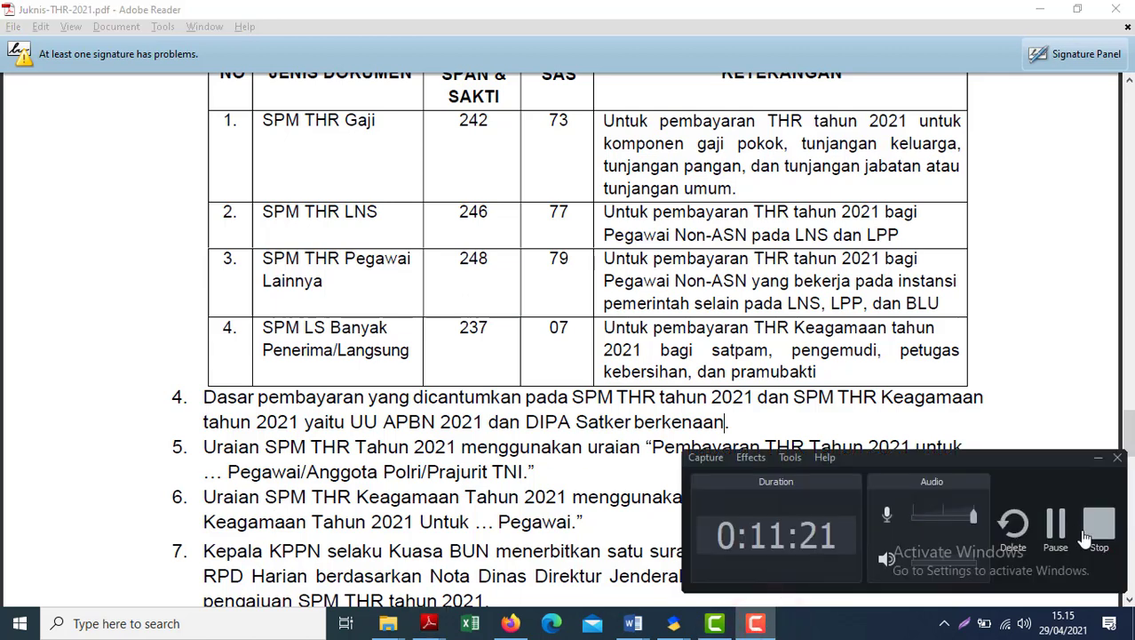